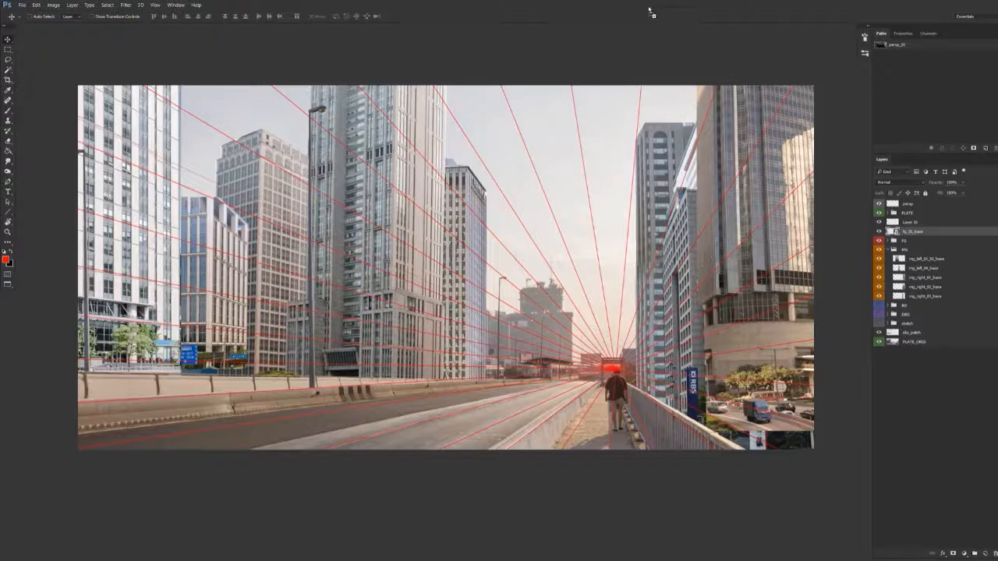
In the skyline plaza photo, make a rectangular selection around the central stone tower and copy it to a new layer
key("ctrl+Tab")
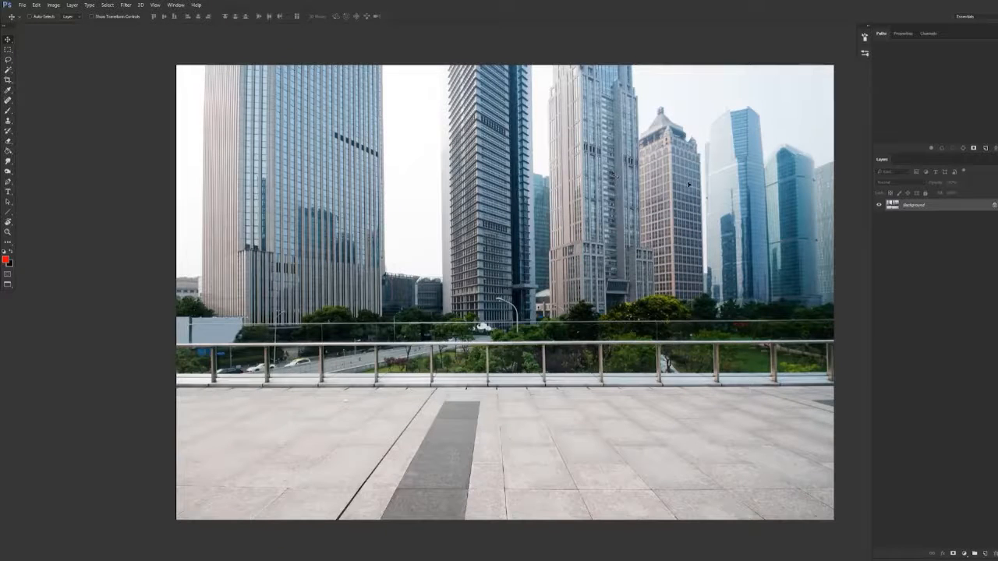
left_click_drag(647, 206, 454, 224)
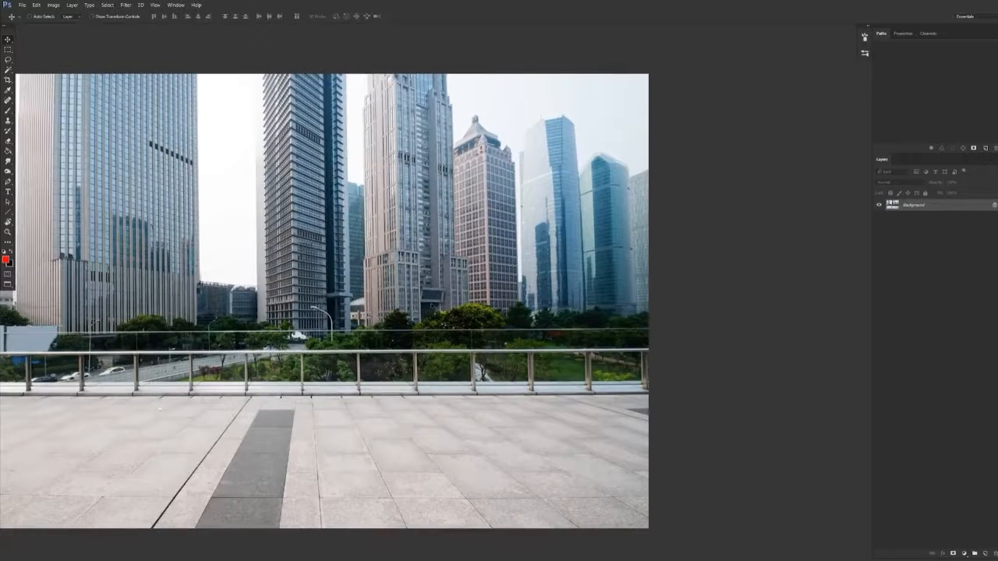
key("m")
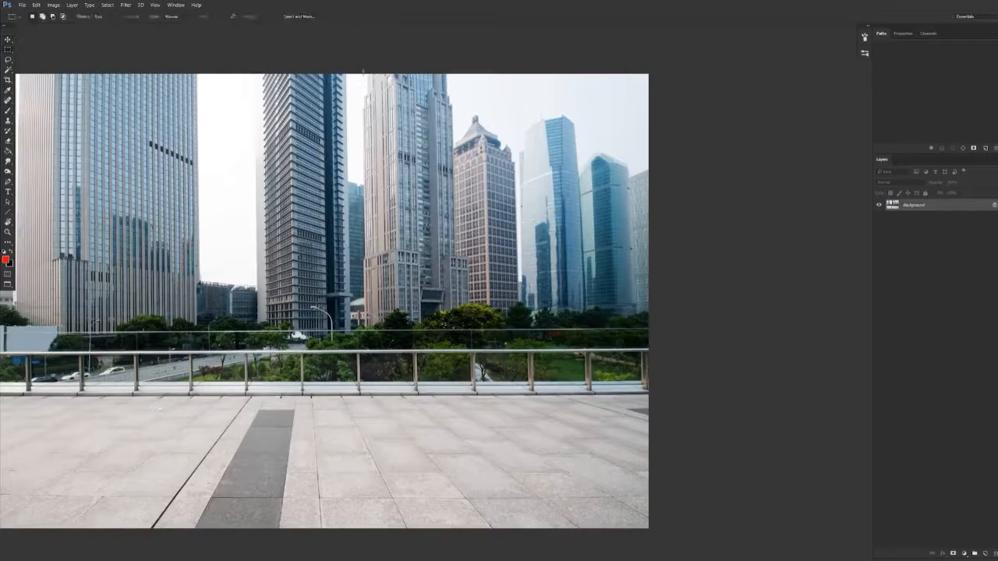
left_click_drag(360, 72, 472, 335)
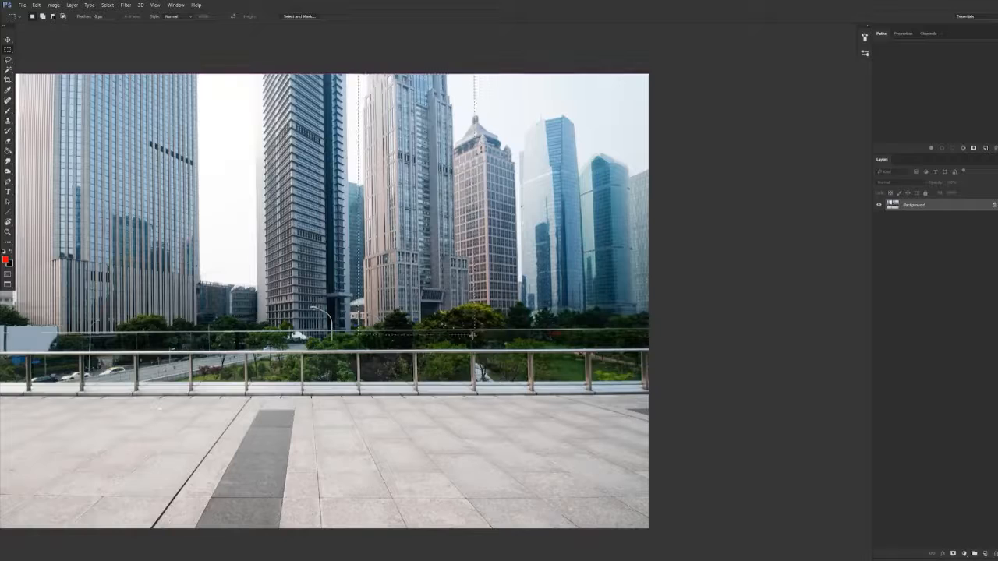
key("ctrl+j")
Add a layer between the background and the tower copy, filled with black and then white at 20% opacity for a dark grey backdrop
left_click(912, 215)
left_click(983, 553)
key("g")
left_click(421, 312)
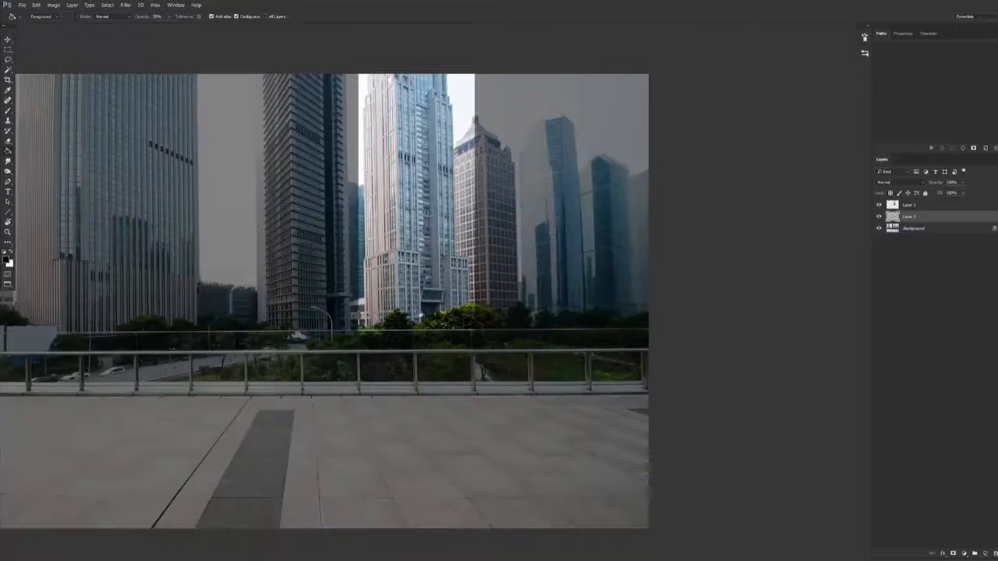
left_click(421, 314)
key("x")
key("2")
left_click(421, 311)
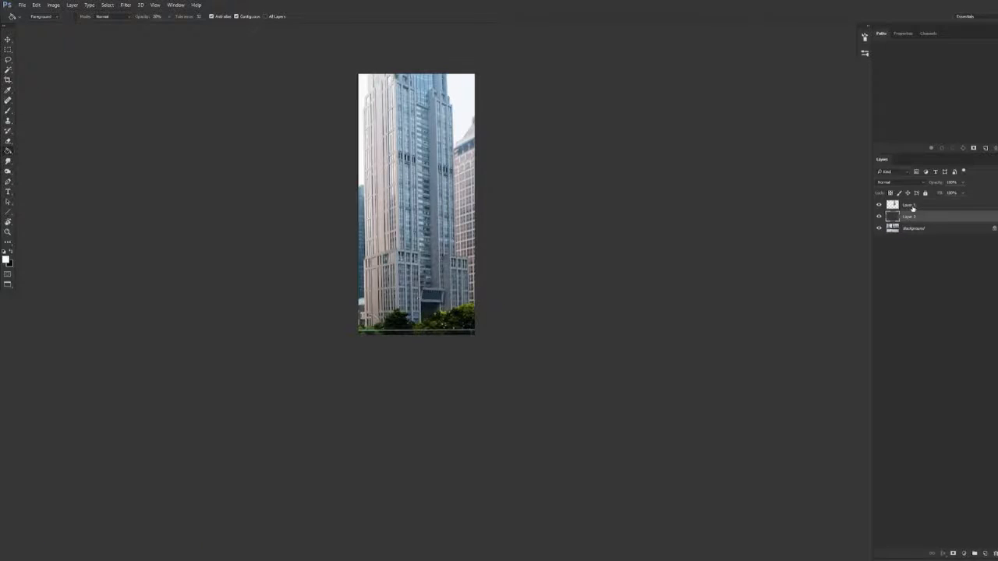
Move the copied tower layer down and to the left over the dark backdrop
left_click(911, 207)
key("v")
left_click_drag(469, 292, 387, 356)
scroll(335, 358, "up", 3)
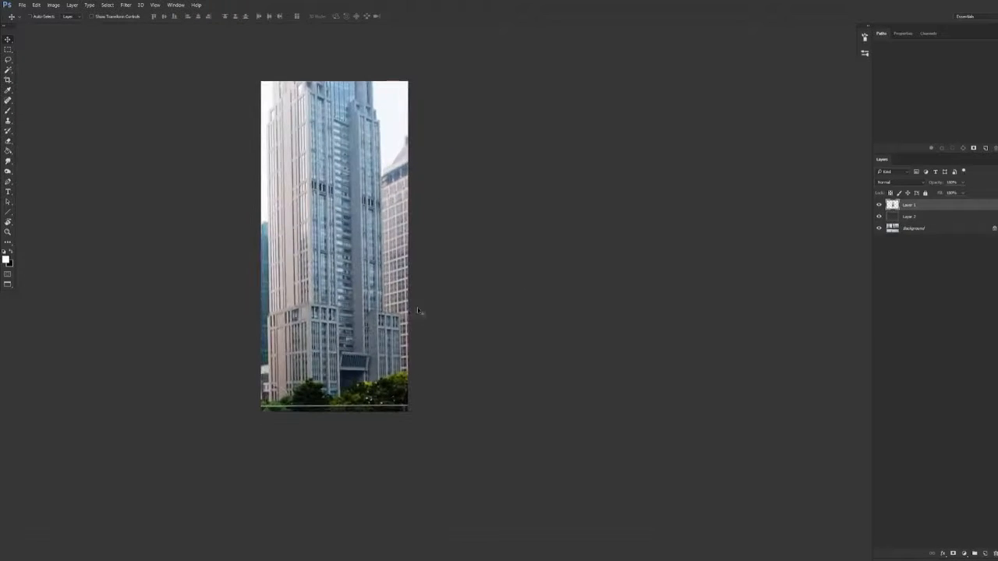
Lighten the backdrop layer to mid grey with another white fill at 20% opacity
left_click(907, 217)
key("g")
left_click(567, 281)
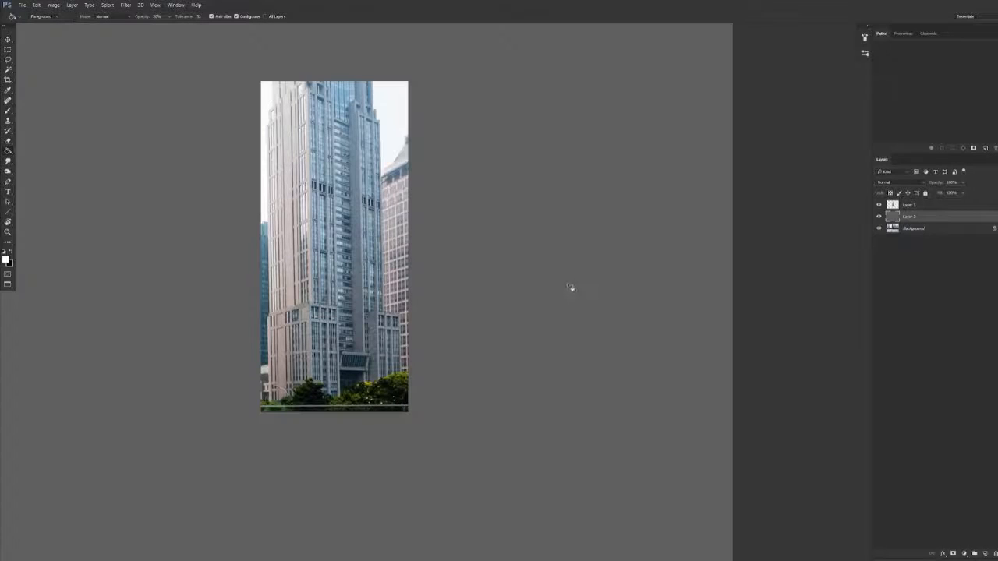
left_click_drag(567, 328, 638, 310)
Shift the tower layer slightly further down and to the left on the grey backdrop
left_click(914, 206)
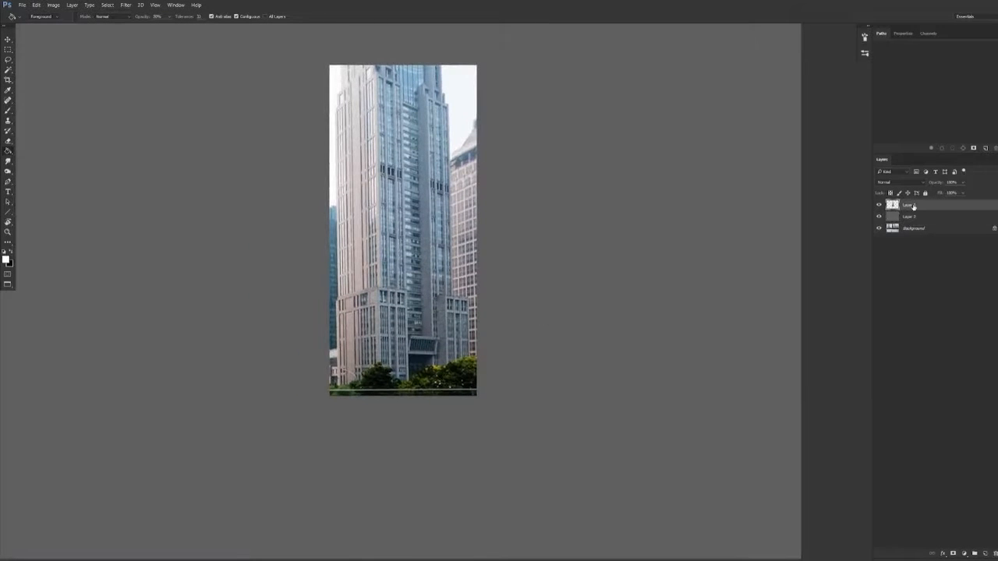
key("v")
left_click_drag(434, 299, 390, 332)
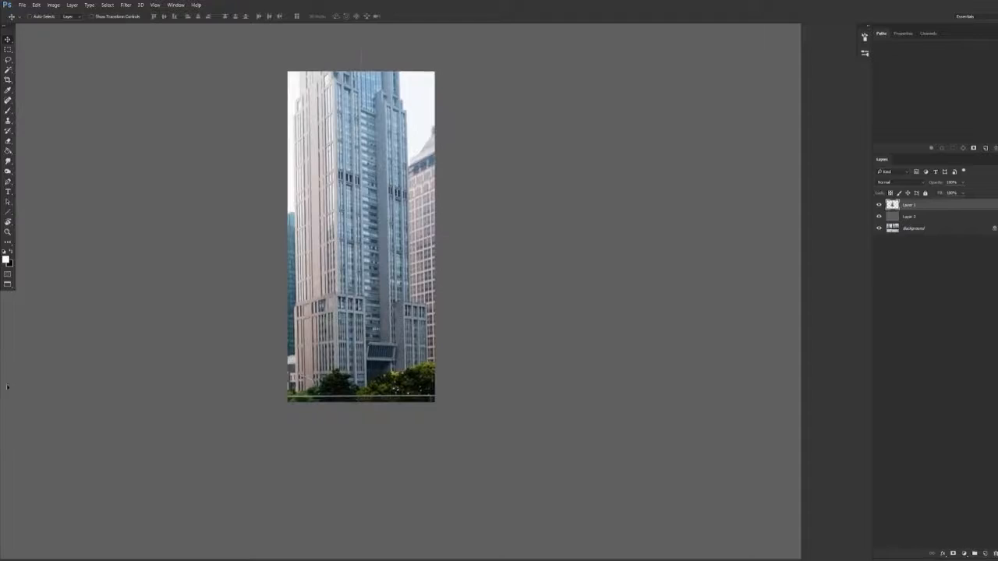
Show the rulers and place vertical guides along the left and right edges of the tower
key("ctrl+r")
left_click_drag(8, 385, 420, 413)
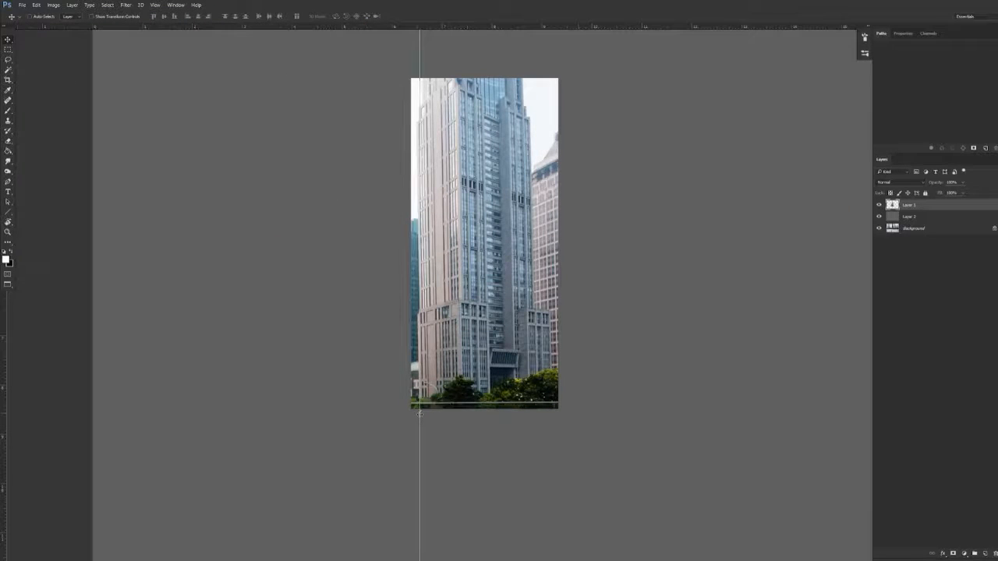
left_click_drag(2, 425, 474, 394)
scroll(465, 374, "up", 3)
Distort the tower layer's corners to straighten its vertical edges against the guides, and add a third guide along the tower's front corner
key("ctrl+t")
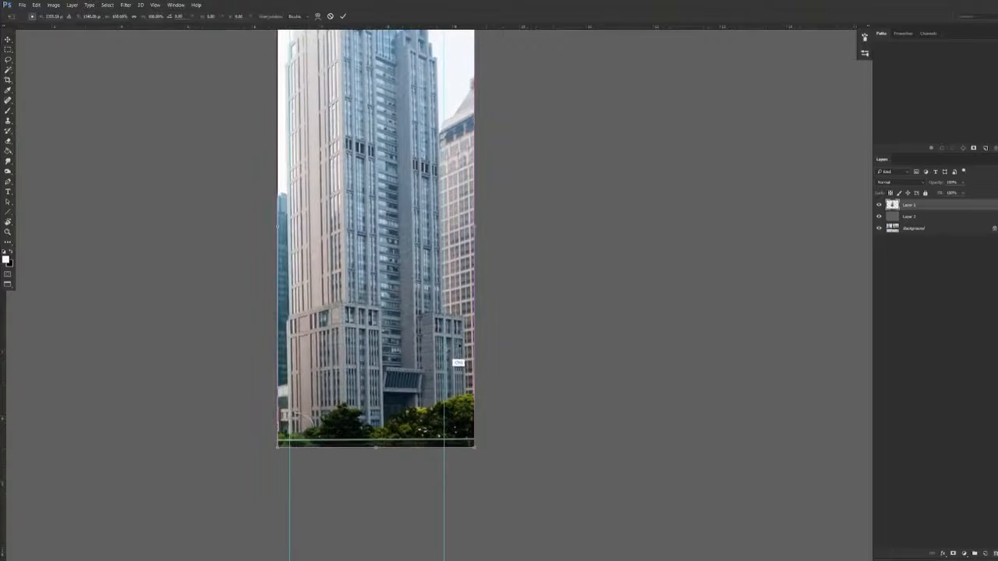
left_click_drag(436, 310, 421, 361)
right_click(394, 173)
left_click(426, 216)
left_click_drag(265, 56, 269, 57)
left_click_drag(460, 57, 469, 60)
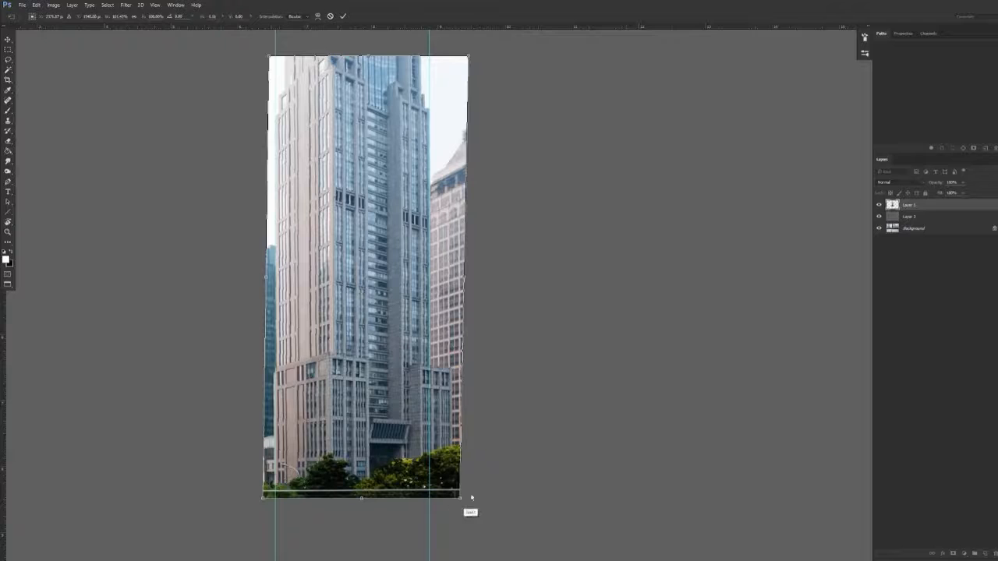
left_click_drag(460, 498, 458, 496)
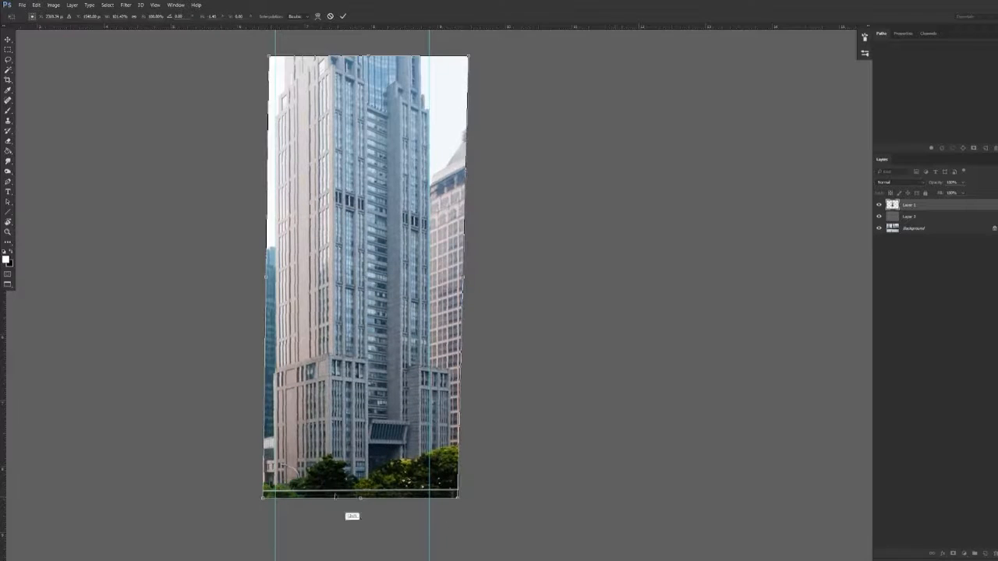
left_click_drag(263, 498, 261, 501)
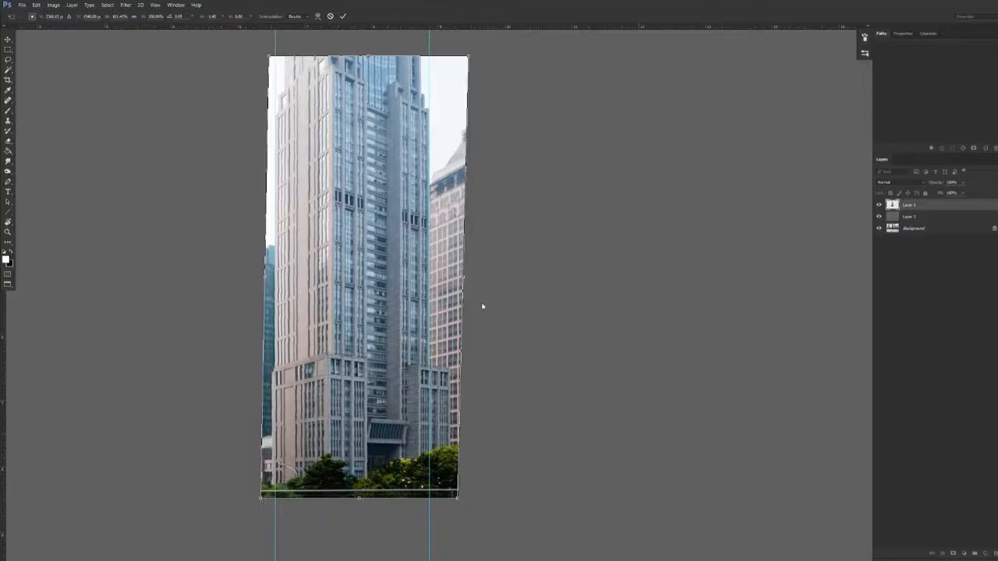
left_click_drag(1, 431, 331, 402)
key("Return")
left_click_drag(492, 336, 511, 309)
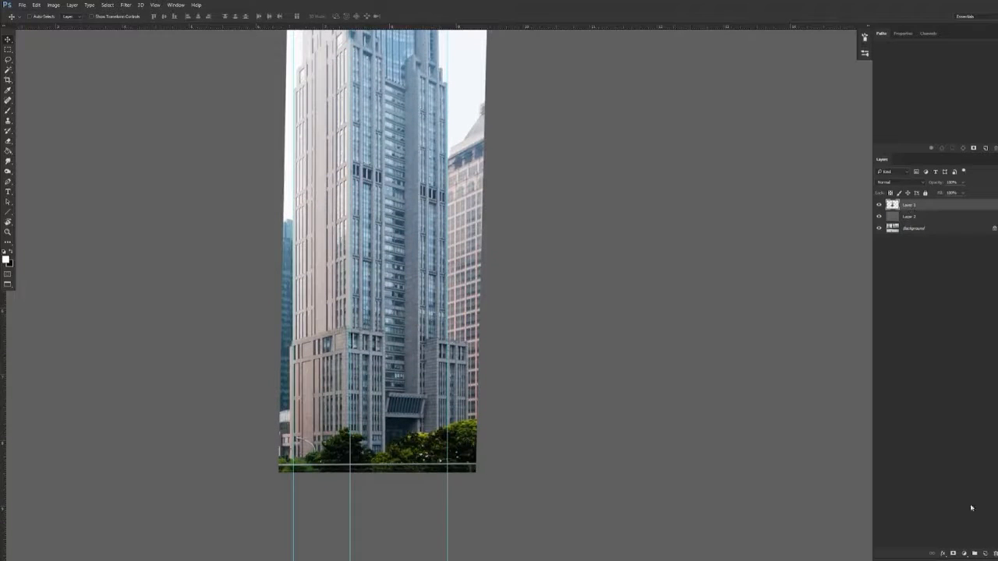
Add a layer mask to the tower layer, hide the guides, and mask out a straight strip along the tower's right edge
left_click(952, 554)
key("ctrl+h")
key("ctrl+plus")
key("b")
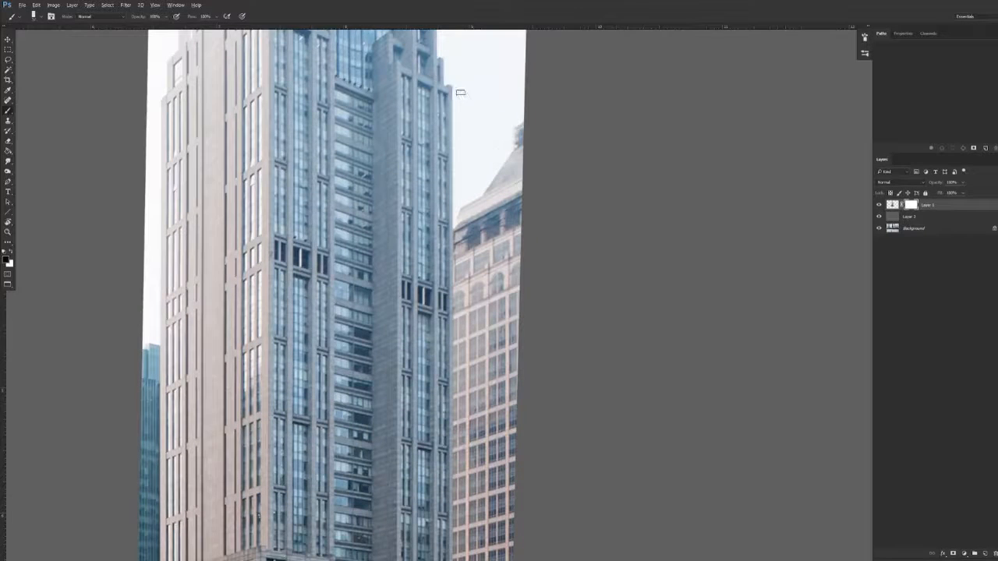
mouse_move(456, 87)
left_mouse_down()
mouse_move(472, 367)
mouse_move(461, 558)
left_mouse_up()
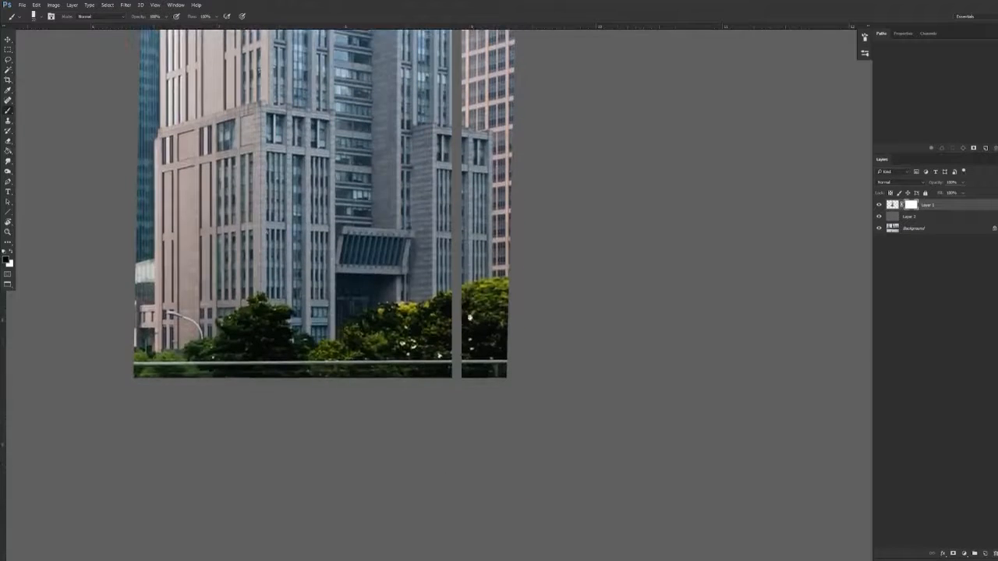
Paint white on the mask to restore the roofline of the lower right block where the strip cut through it
left_click_drag(485, 130, 459, 270)
key("ctrl+plus")
key("ctrl+plus")
key("x")
left_click(384, 274)
left_click(476, 284, "shift")
left_click(386, 261, "shift")
key("ctrl+z")
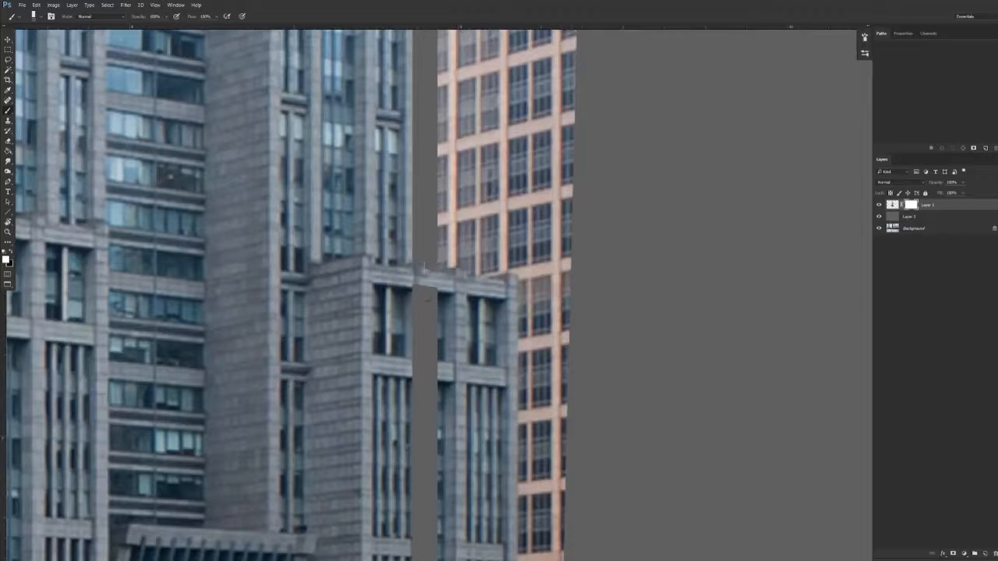
Mask out the neighbouring building just above the lower right block's roofline
key("x")
left_click(524, 290, "shift")
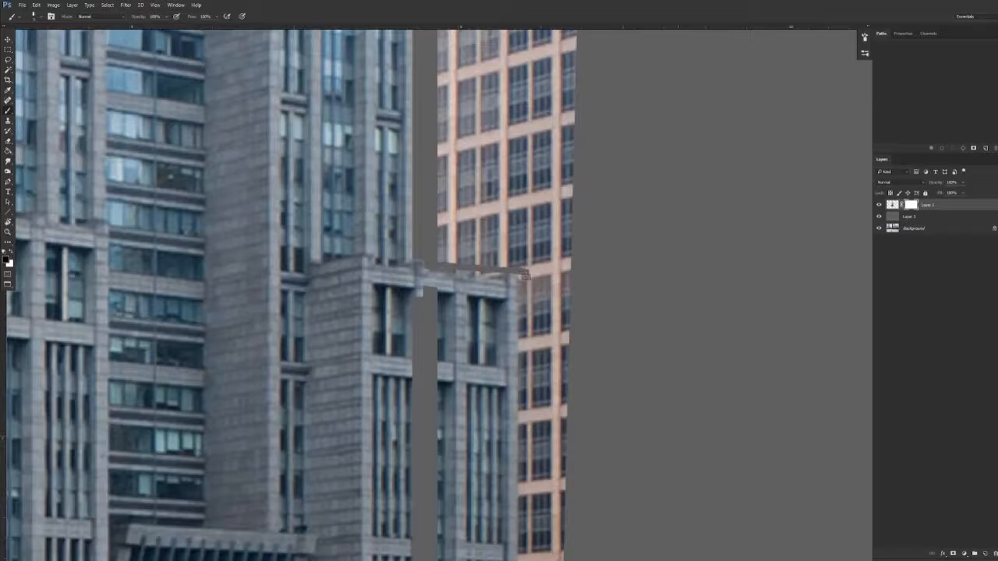
scroll(502, 275, "up", 2)
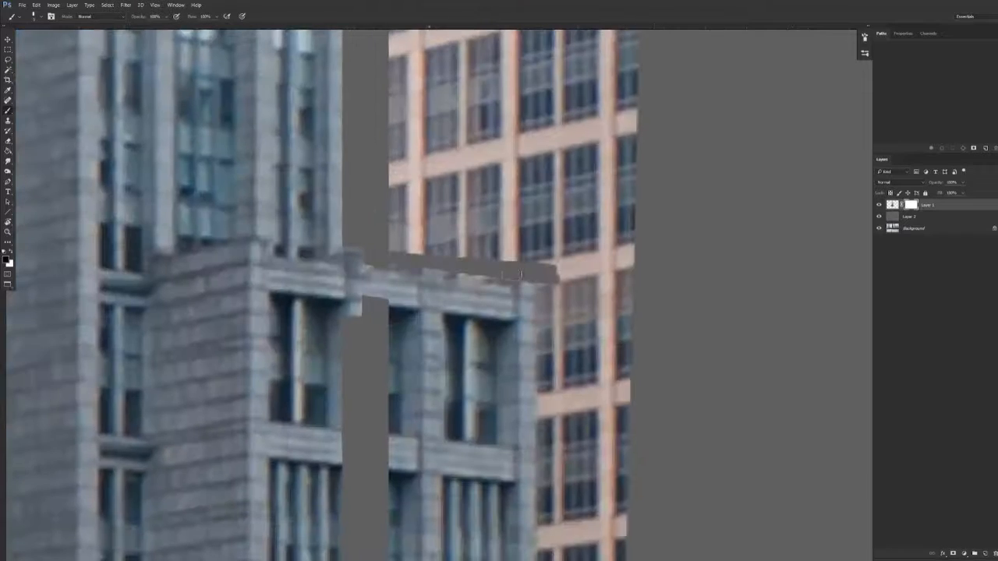
left_click(467, 275, "shift")
Paint white on the mask to restore the strip hidden across the lower right block's facade
mouse_move(380, 312)
left_mouse_down()
mouse_move(366, 302)
mouse_move(369, 381)
mouse_move(405, 246)
left_mouse_up()
key("x")
scroll(390, 367, "down", 4)
scroll(405, 246, "down", 1)
left_click(399, 500, "shift")
mouse_move(477, 215)
left_mouse_down()
mouse_move(452, 192)
mouse_move(467, 374)
mouse_move(466, 558)
left_mouse_up()
Mask out the sky above the lowest stepped ledge at the tower's upper right, and restore the stone that was overpainted
key("x")
left_click_drag(504, 374, 439, 411)
left_click_drag(356, 268, 371, 459)
mouse_move(505, 252)
left_mouse_down()
mouse_move(567, 251)
mouse_move(534, 219)
left_mouse_up()
left_click(559, 229)
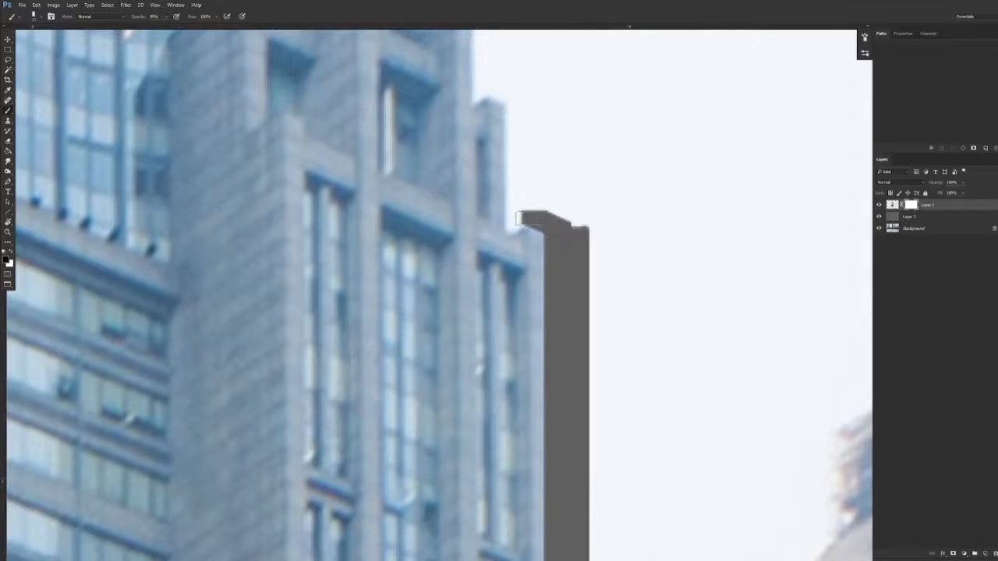
mouse_move(514, 216)
left_mouse_down()
mouse_move(481, 243)
mouse_move(515, 222)
left_mouse_up()
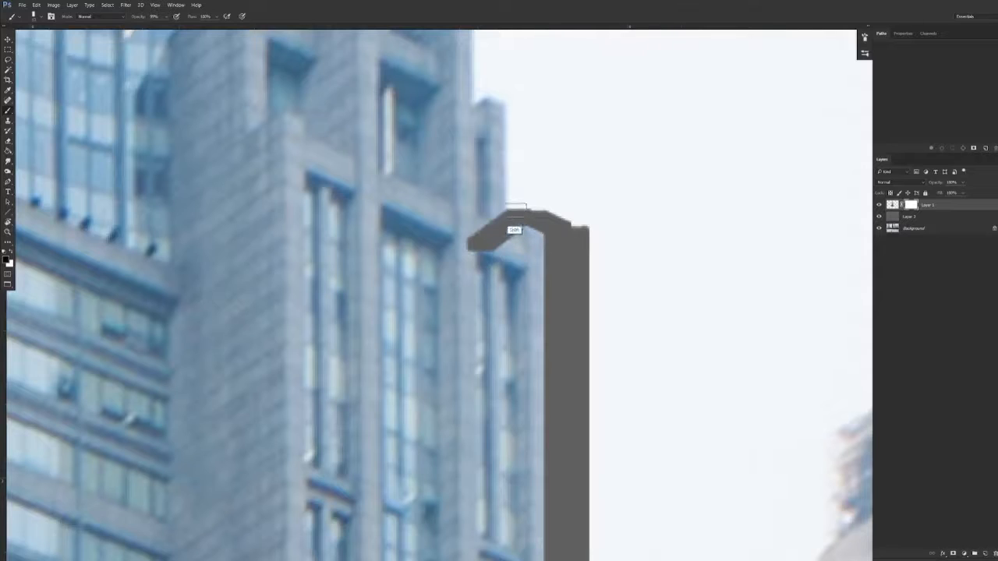
key("ctrl+z")
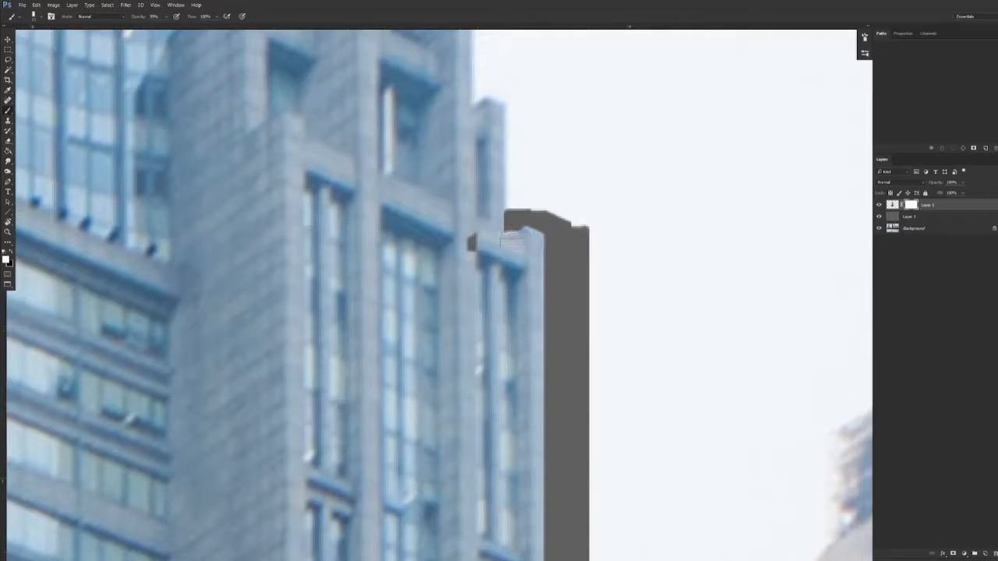
left_click_drag(462, 244, 472, 243)
Mask out the sky around the next higher right ledge and up the tower's right edge to the top of the image
left_click_drag(487, 90, 523, 117)
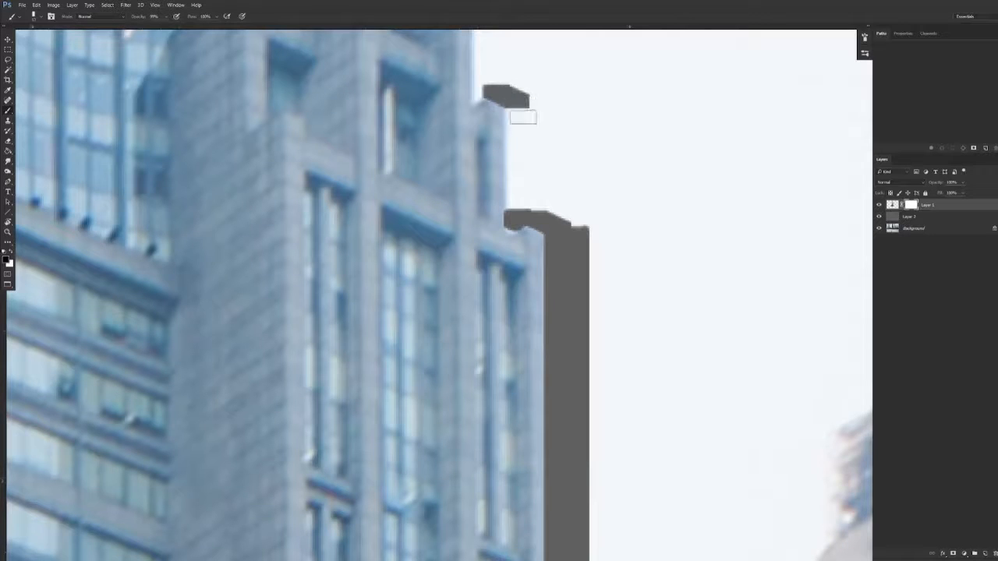
mouse_move(519, 216)
left_mouse_down()
mouse_move(511, 118)
mouse_move(494, 75)
mouse_move(456, 253)
mouse_move(440, 201)
mouse_move(446, 227)
mouse_move(423, 245)
left_mouse_up()
right_click(491, 93, "alt")
key("x")
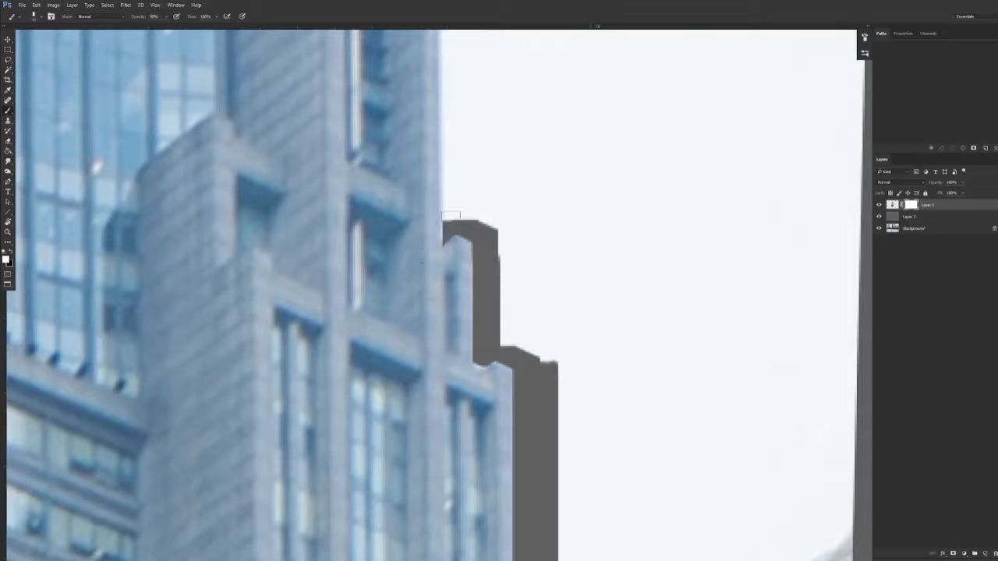
key("x")
right_click(440, 242, "alt")
scroll(468, 67, "up", 5)
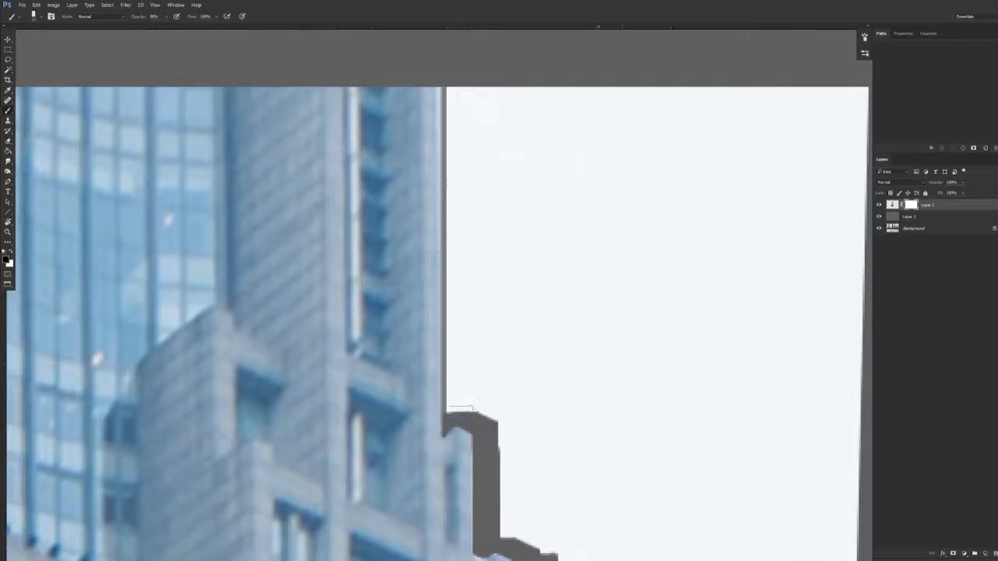
left_click(468, 99, "shift")
Mask out the sky along the tower's upper left edge and down the slope of its first left ledge
scroll(460, 160, "down", 2)
scroll(460, 165, "down", 2)
scroll(255, 127, "up", 3)
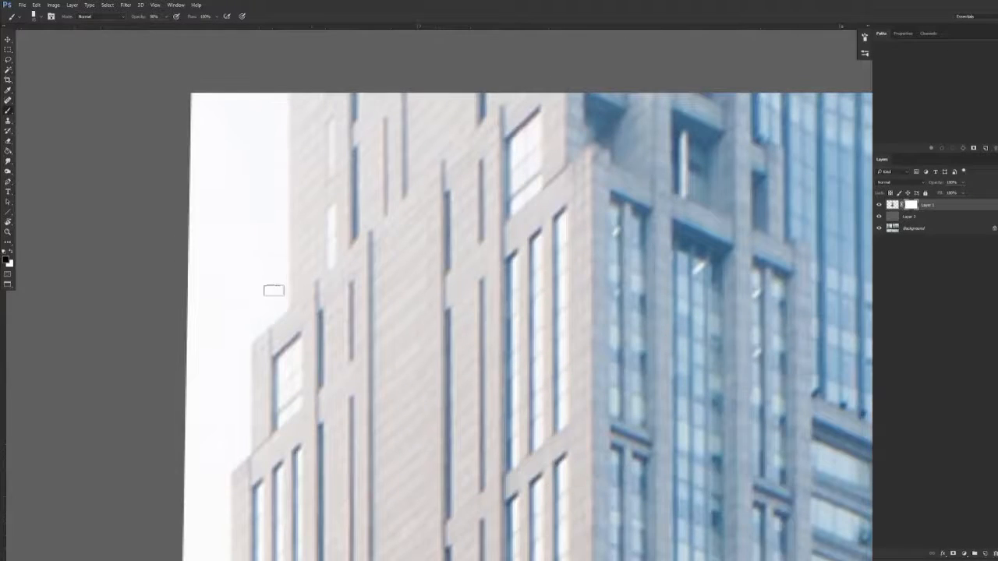
left_click(280, 301)
mouse_move(280, 303)
left_mouse_down()
mouse_move(297, 179)
mouse_move(351, 70)
left_mouse_up()
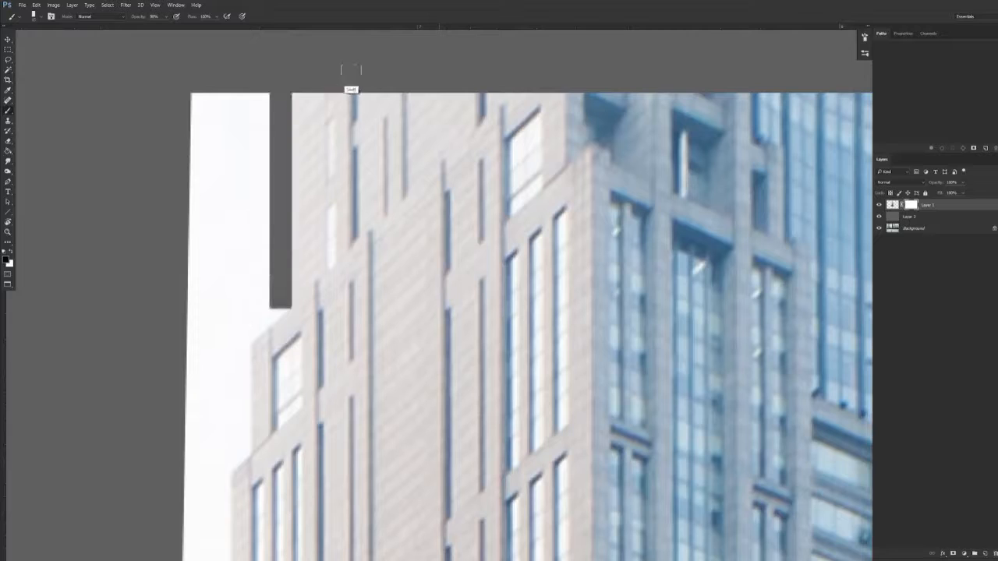
left_click(224, 343, "shift")
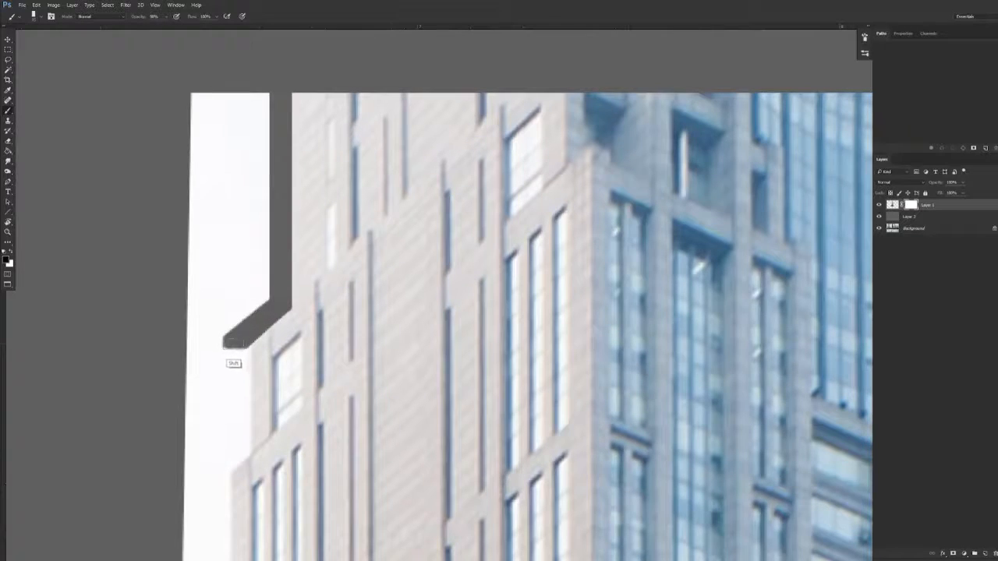
Continue masking the sky down the tower's left side to the slope of the second ledge
left_click_drag(267, 366, 478, 201)
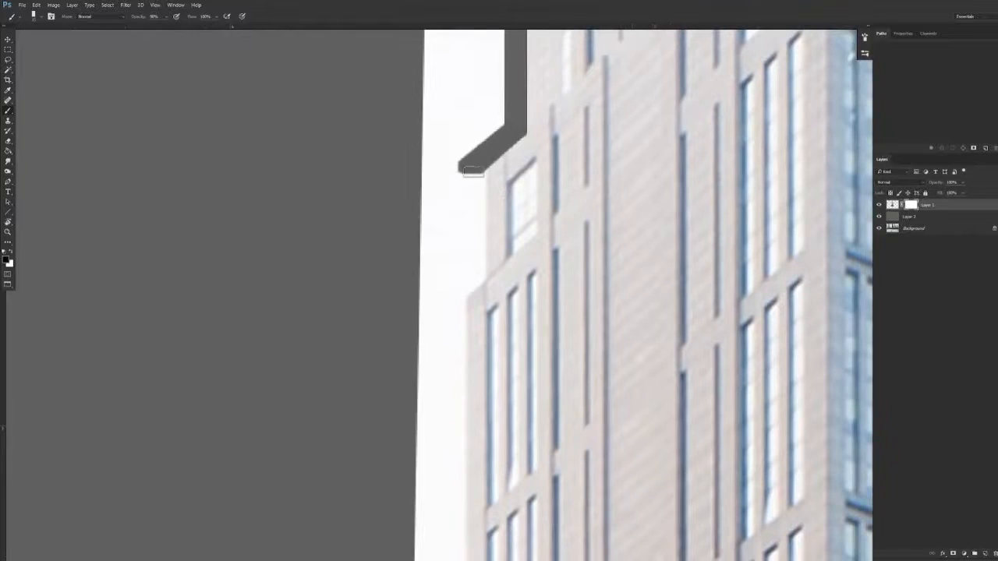
left_click(475, 279, "shift")
left_click(445, 300, "shift")
left_click(476, 277, "shift")
left_click(446, 301, "shift")
Mask out the background down the tower's left edge, from the second ledge to the top of the lower block
key("F5")
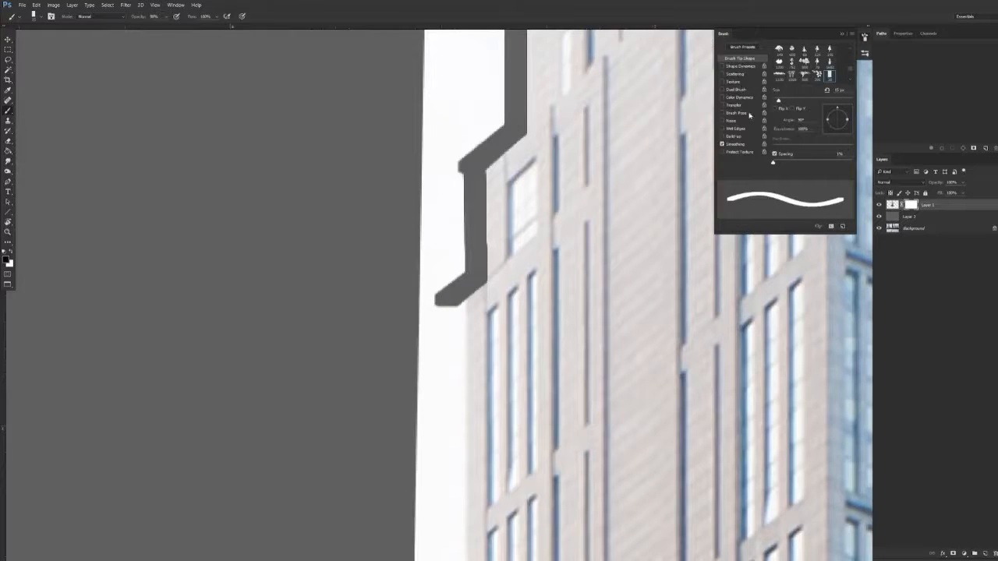
key("F5")
mouse_move(454, 409)
left_mouse_down()
mouse_move(429, 216)
mouse_move(425, 234)
left_mouse_up()
left_click_drag(459, 499, 470, 221)
left_click_drag(444, 395, 467, 208)
left_click_drag(491, 445, 456, 214)
left_click_drag(494, 457, 466, 229)
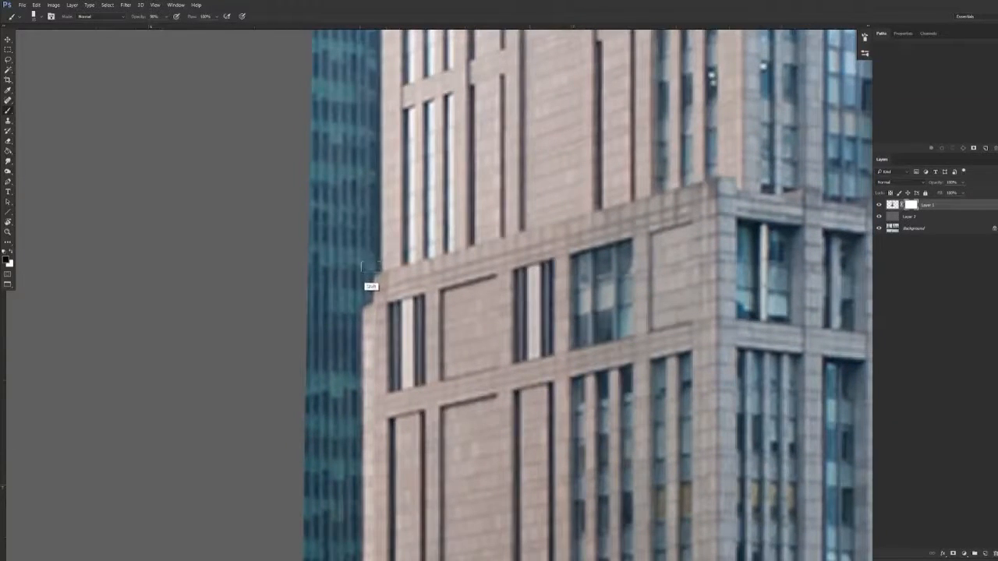
left_click(361, 266, "shift")
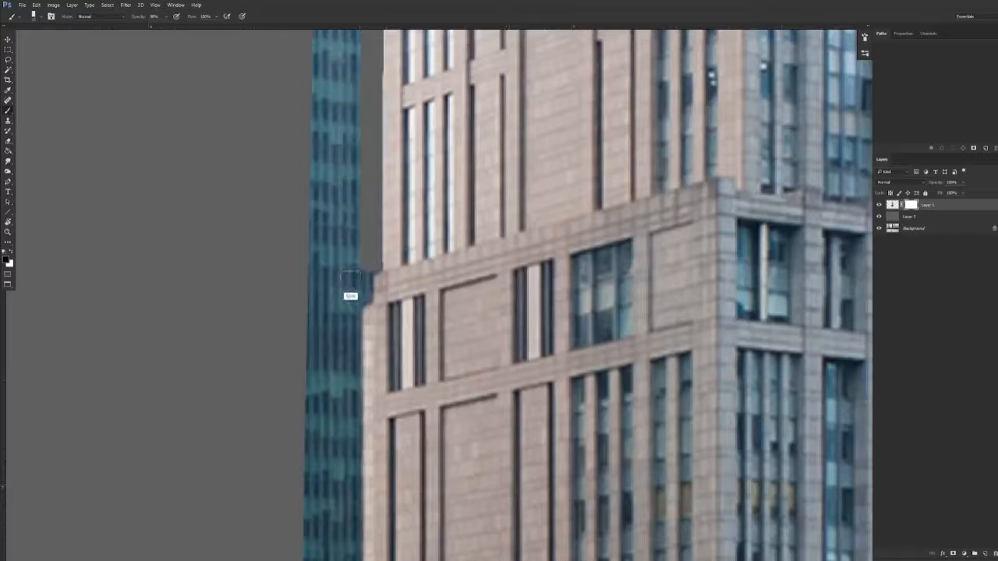
Mask out the neighbouring building around the lower block's left ledge and down its left edge to the bottom of the photo
mouse_move(364, 274)
left_mouse_down()
mouse_move(360, 311)
mouse_move(336, 312)
mouse_move(362, 299)
mouse_move(339, 309)
mouse_move(353, 308)
mouse_move(347, 535)
left_mouse_up()
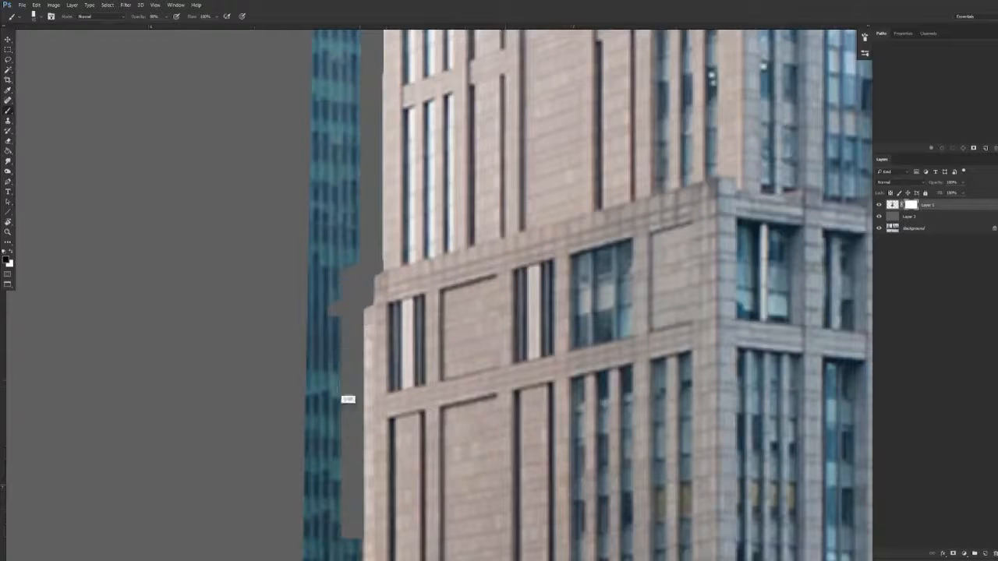
scroll(351, 558, "down", 1)
scroll(352, 544, "down", 10)
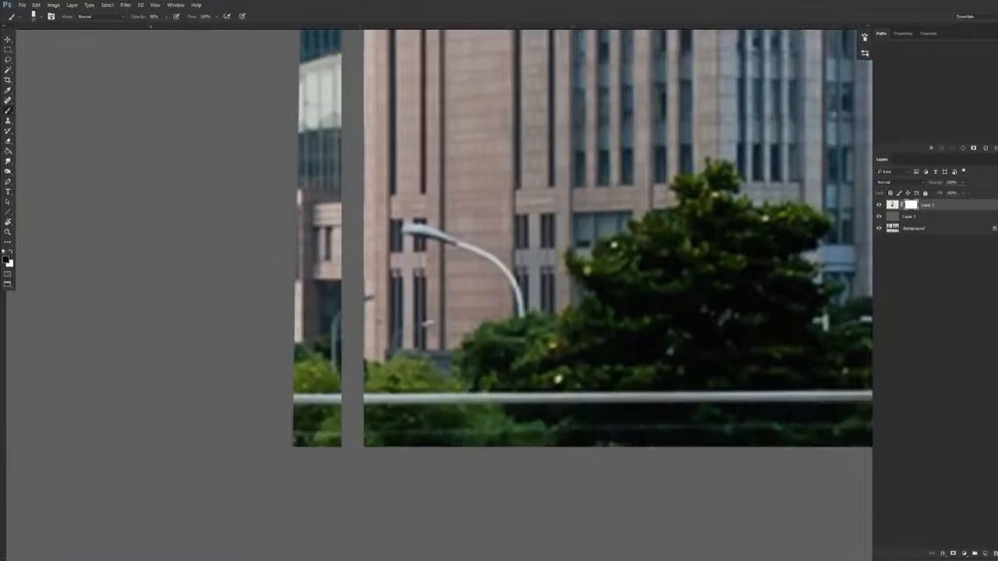
left_click_drag(381, 328, 314, 396, "ctrl")
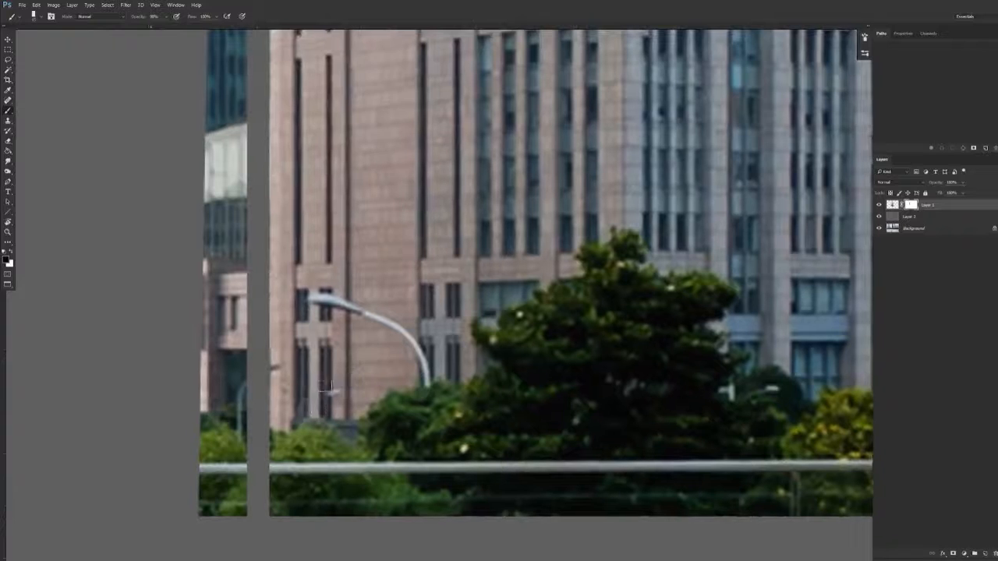
scroll(385, 352, "down", 3)
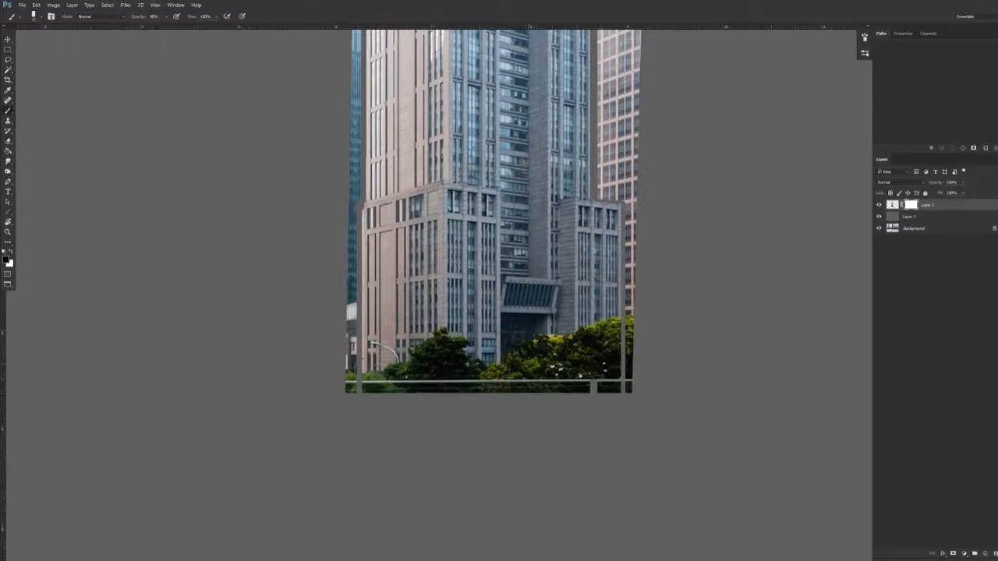
left_click_drag(548, 300, 464, 373, "ctrl")
Display the layer mask on its own and paint the stray marks near the tower's lower right outline white
left_click(910, 206, "alt")
mouse_move(498, 474)
left_mouse_down()
mouse_move(536, 401)
mouse_move(539, 463)
left_mouse_up()
key("x")
mouse_move(538, 381)
left_mouse_down("alt")
mouse_move(554, 384)
mouse_move(545, 537)
left_mouse_up("alt")
left_click(912, 206, "alt")
left_click(910, 206, "alt")
left_click_drag(575, 368, 548, 543)
key("x")
key("ctrl+z")
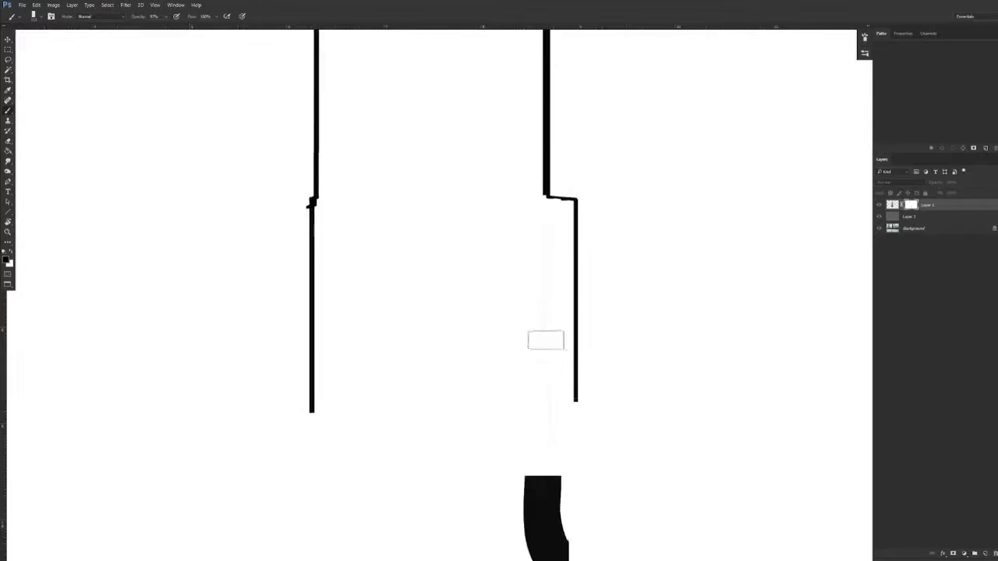
key("x")
left_click_drag(560, 496, 535, 422)
left_click_drag(546, 341, 530, 334, "alt")
Close the mask outline by filling a rectangular selection with black across its lower ends and another across its upper ends
key("m")
left_click_drag(269, 319, 612, 405)
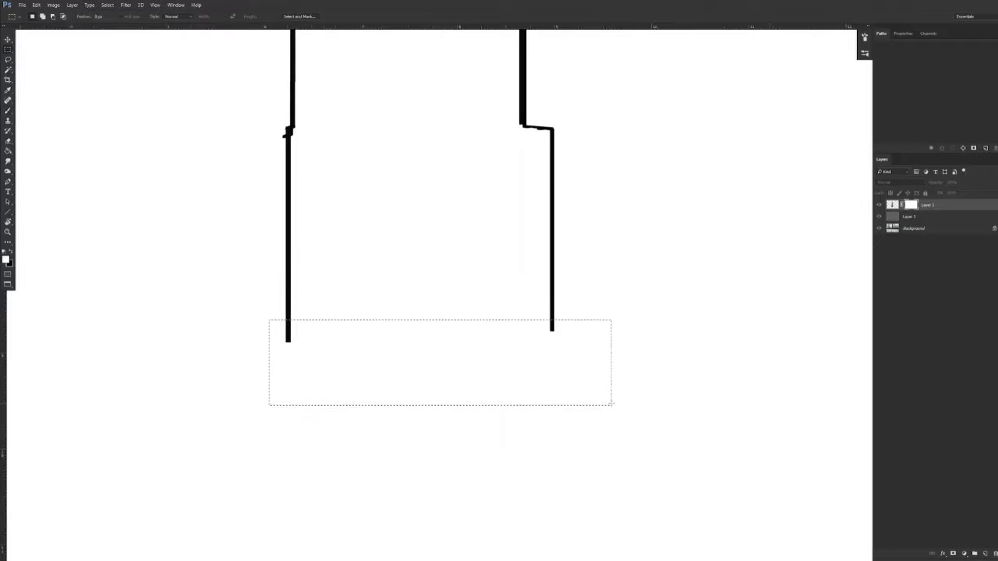
key("ctrl+BackSpace")
left_click_drag(504, 44, 508, 197)
left_click_drag(219, 164, 599, 296)
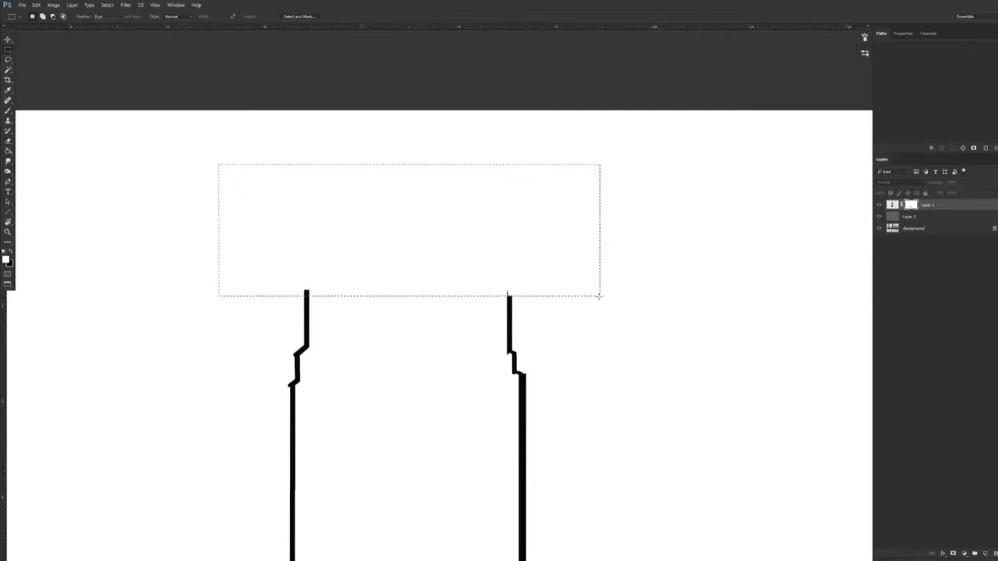
key("ctrl+BackSpace")
Select the white area outside the tower outline in the mask with the Magic Wand and expand the selection
scroll(599, 295, "down", 3)
key("w")
left_click(550, 220)
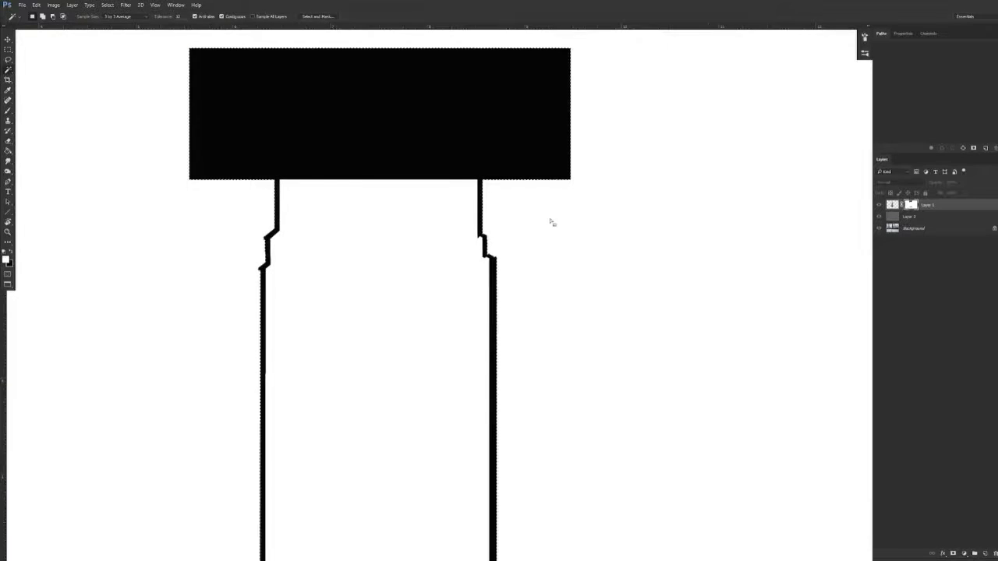
left_click(107, 5)
mouse_move(115, 106)
left_click(83, 120)
key("Return")
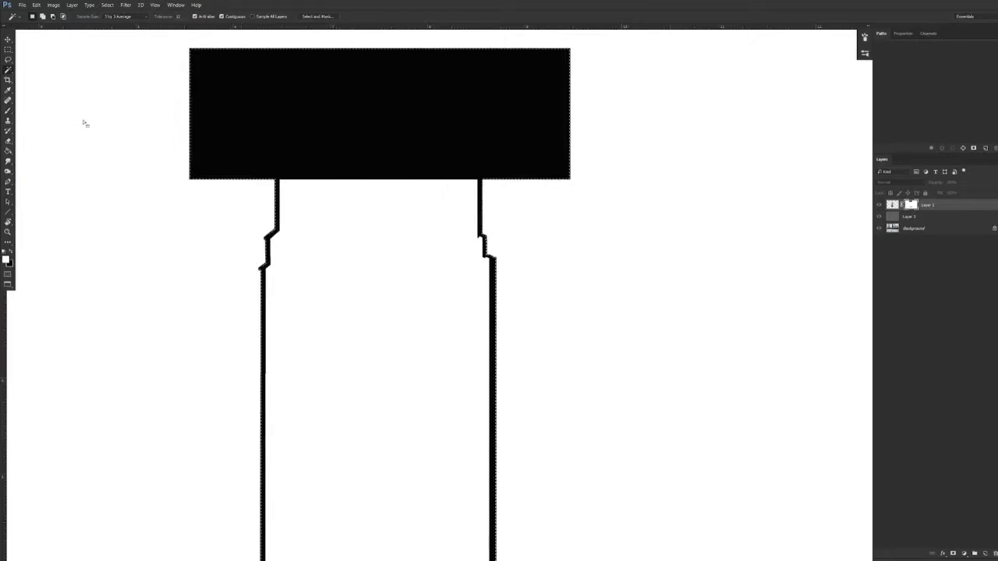
Fill the selected outer area of the mask with black, deselect, and return to the normal image view
key("Delete")
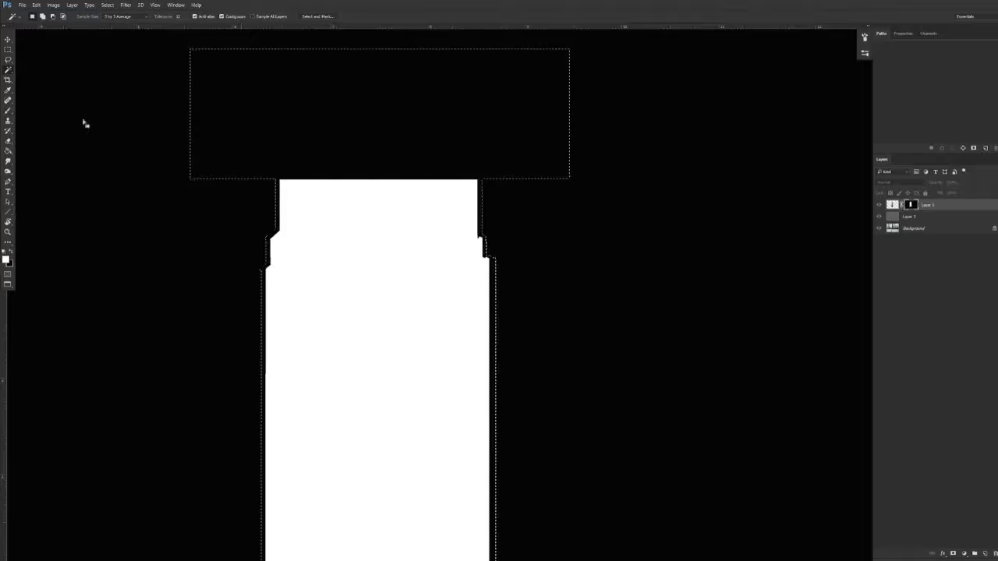
key("ctrl+d")
left_click_drag(489, 379, 489, 214)
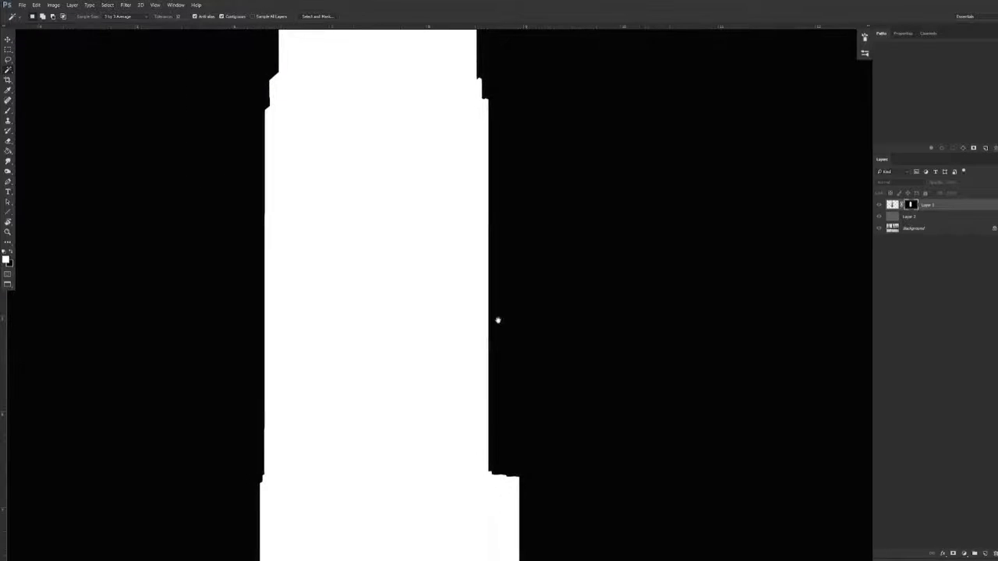
left_click(912, 206, "alt")
left_click_drag(508, 316, 466, 326)
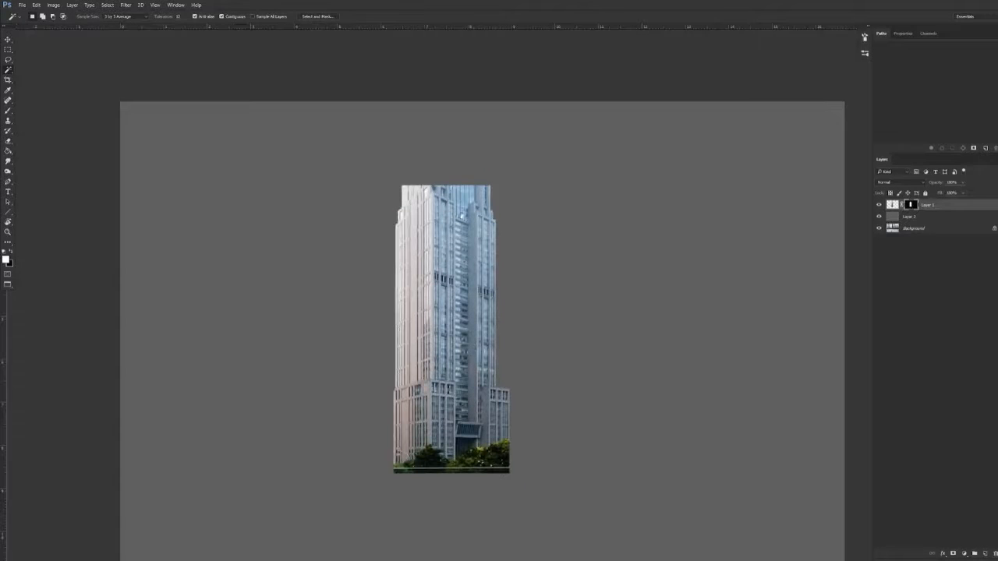
left_click_drag(491, 442, 462, 373)
mouse_move(434, 300)
left_mouse_down()
mouse_move(467, 326)
mouse_move(425, 307)
left_mouse_up()
Apply the layer mask to the tower layer and add a new blank mask to it
key("v")
right_click(912, 205)
left_click(926, 229)
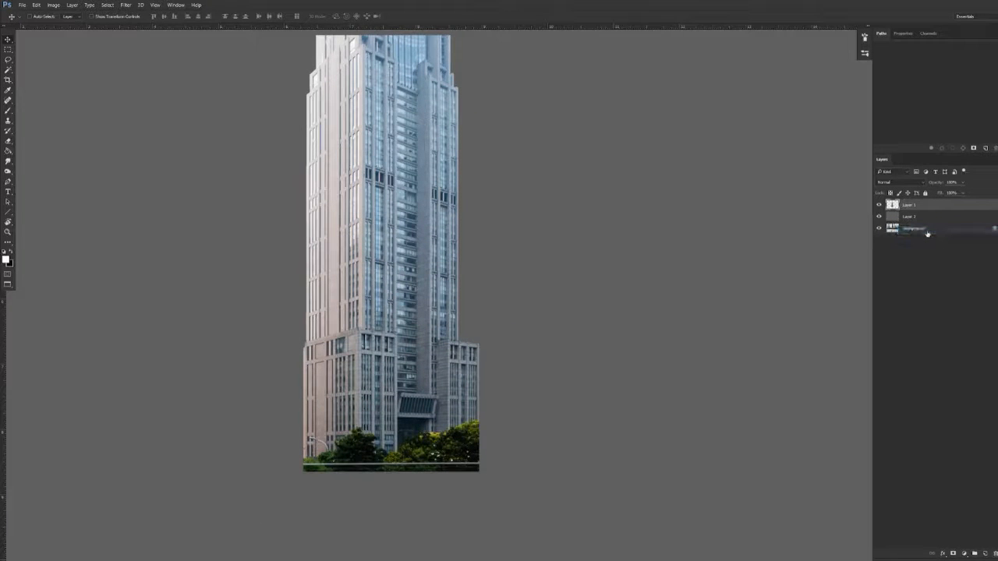
left_click(953, 553)
Mask a thin line down the tower's front corner from the top edge and along the upper ledge slope, restoring overpainted stone
left_click_drag(426, 213, 423, 363)
key("b")
mouse_move(361, 189)
left_mouse_down()
mouse_move(417, 195)
mouse_move(349, 234)
left_mouse_up()
mouse_move(467, 381)
left_mouse_down()
mouse_move(468, 300)
mouse_move(485, 236)
left_mouse_up()
left_click_drag(486, 237, 463, 247)
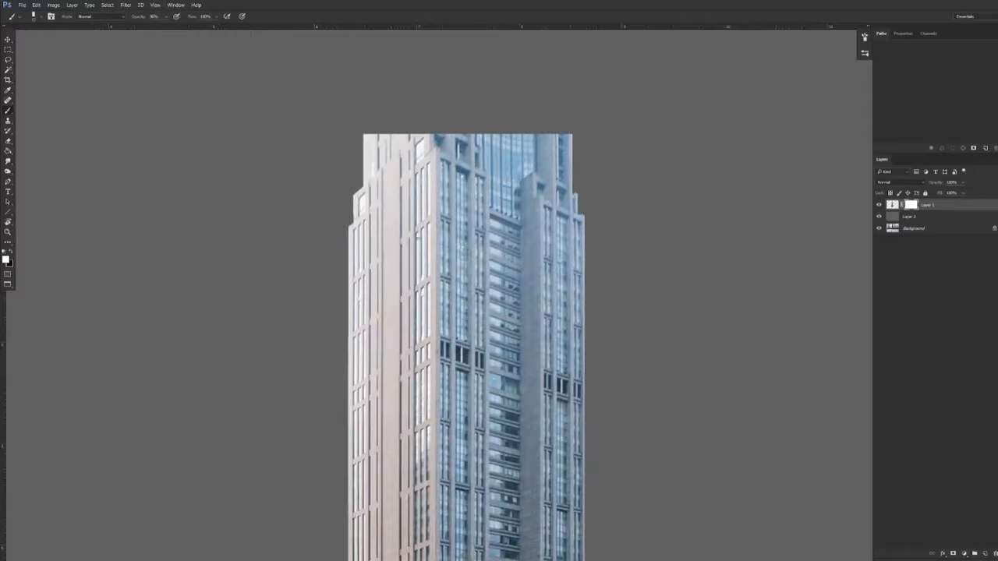
mouse_move(434, 129)
left_mouse_down()
mouse_move(468, 122)
mouse_move(478, 145)
left_mouse_up()
left_click_drag(426, 193, 423, 180)
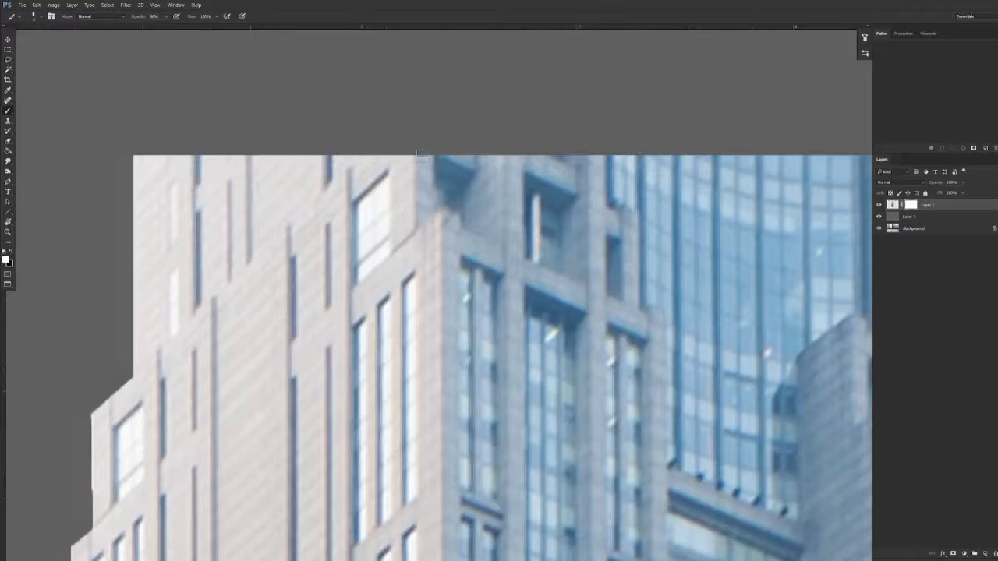
left_click_drag(421, 163, 421, 287)
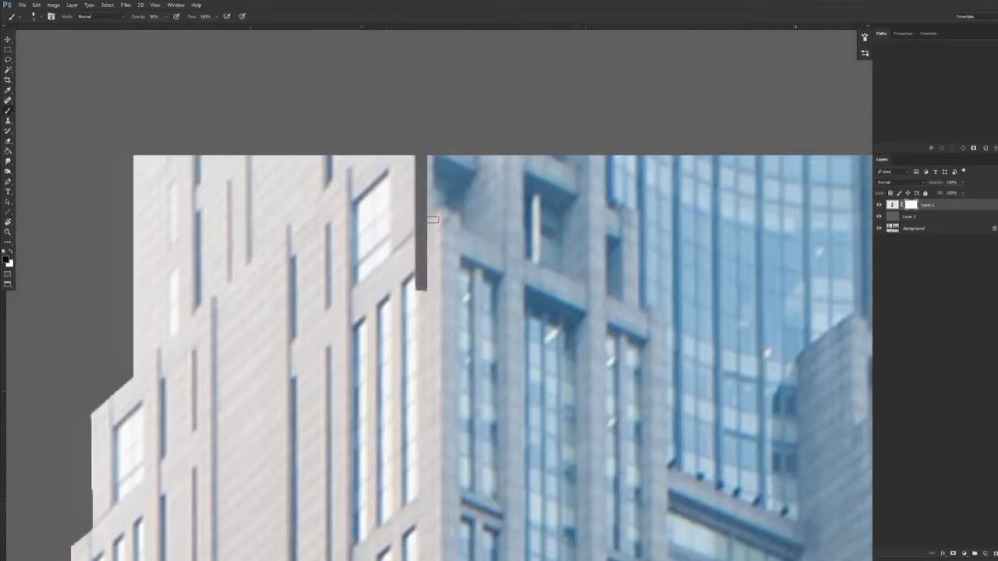
left_click(412, 249)
left_click(450, 212, "shift")
left_click_drag(422, 237, 421, 288)
left_click(447, 202, "shift")
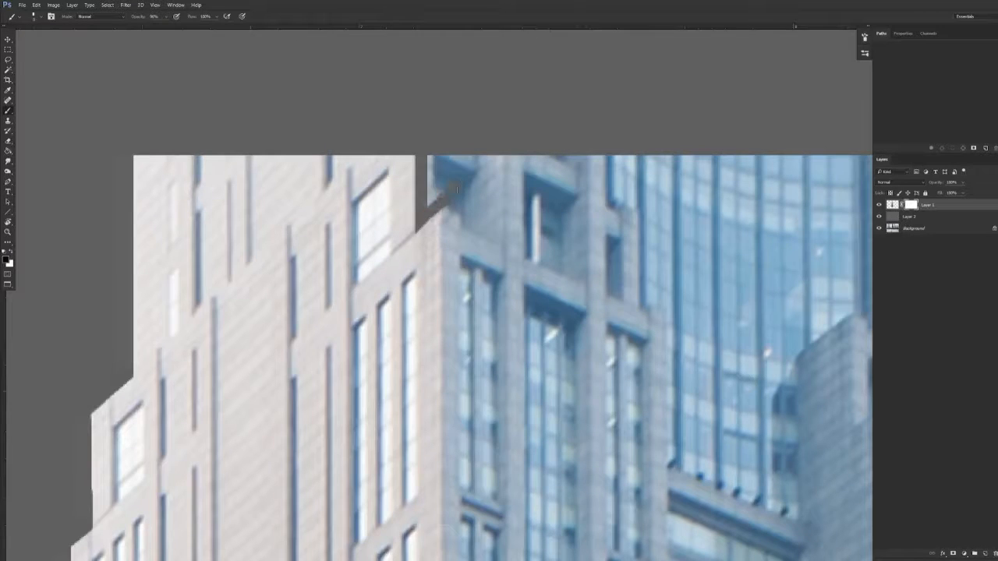
Continue the thin masked line down the front corner, around the lower block's ledge, to the bottom of the tower
left_click_drag(446, 205, 452, 558)
left_click_drag(473, 321, 444, 321)
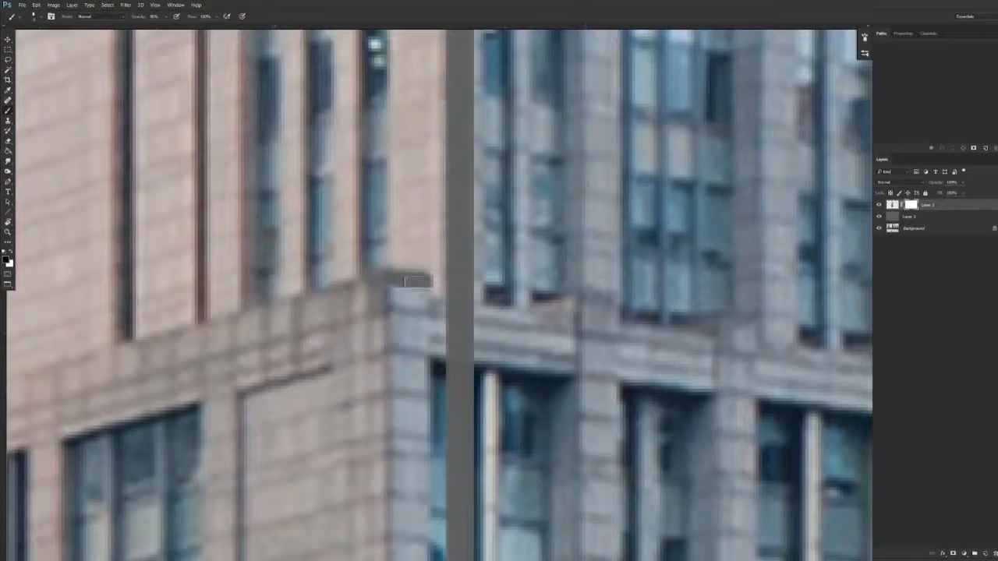
left_click_drag(427, 281, 418, 355)
mouse_move(399, 285)
left_mouse_down()
mouse_move(400, 551)
mouse_move(457, 382)
mouse_move(390, 414)
left_mouse_up()
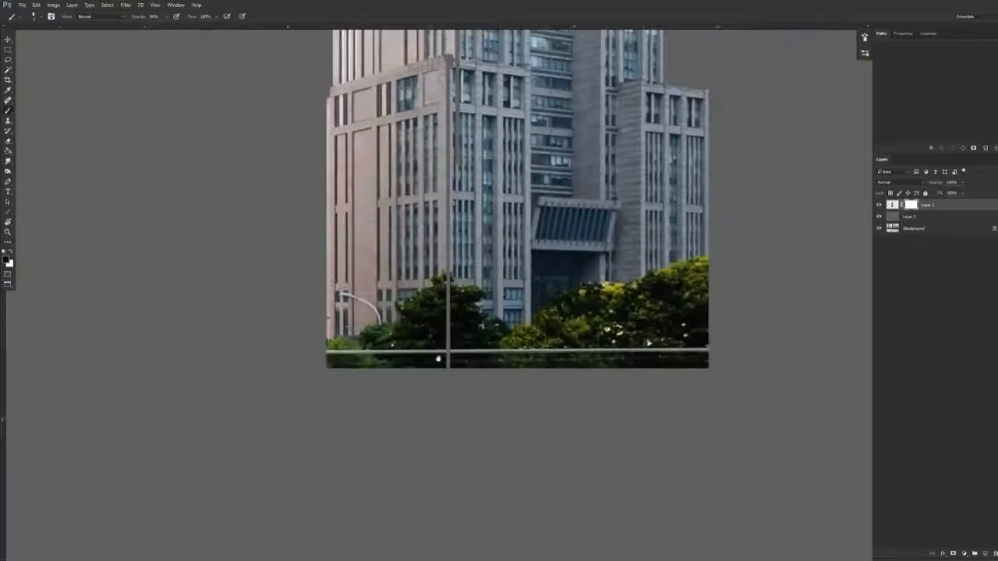
left_click_drag(463, 296, 374, 403)
left_click_drag(404, 320, 389, 330)
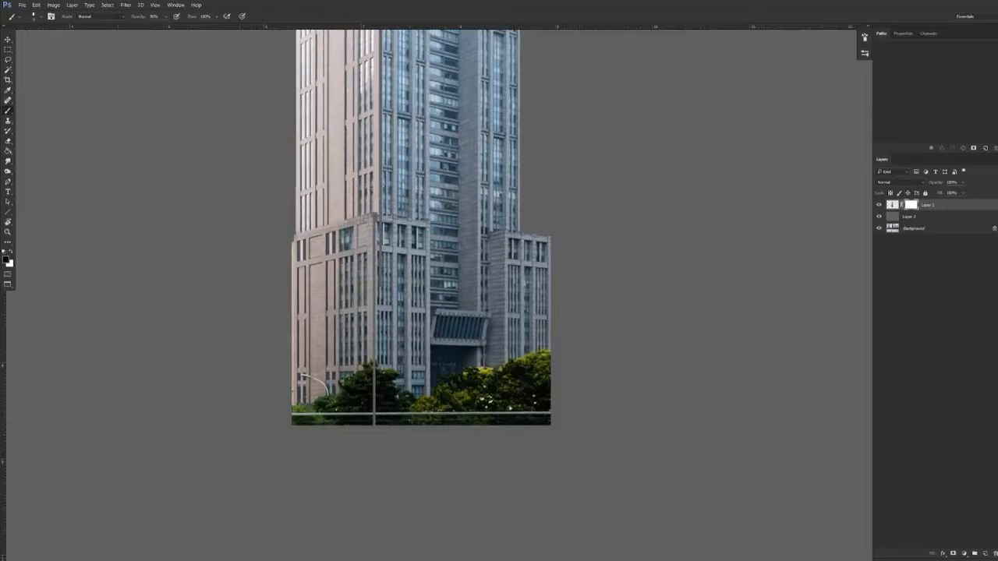
Display the layer mask on its own, select everything outside the tower's pixels, fill it with black and deselect
left_click(912, 205, "alt")
left_click(912, 208, "alt")
left_click_drag(505, 279, 382, 375)
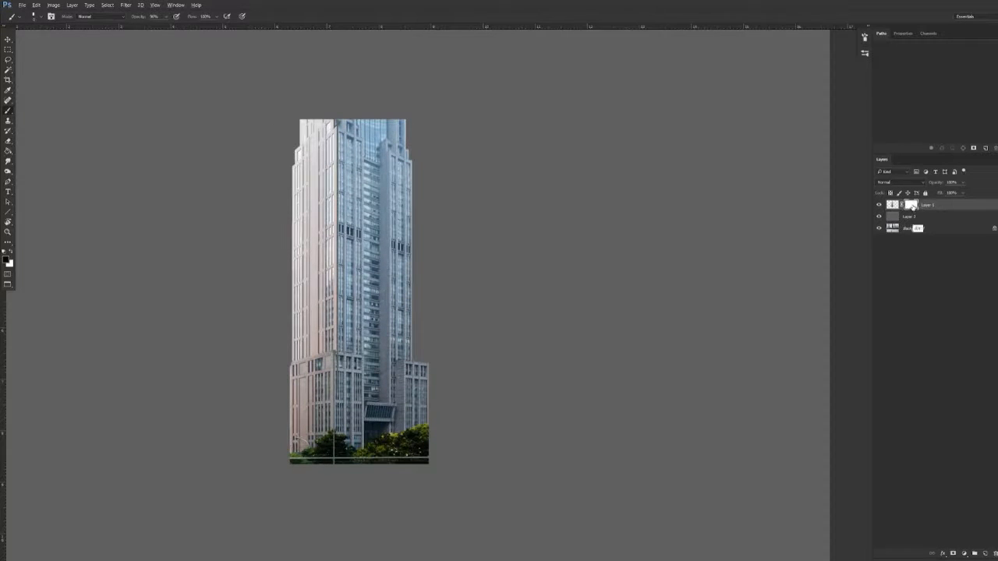
left_click(914, 207, "alt")
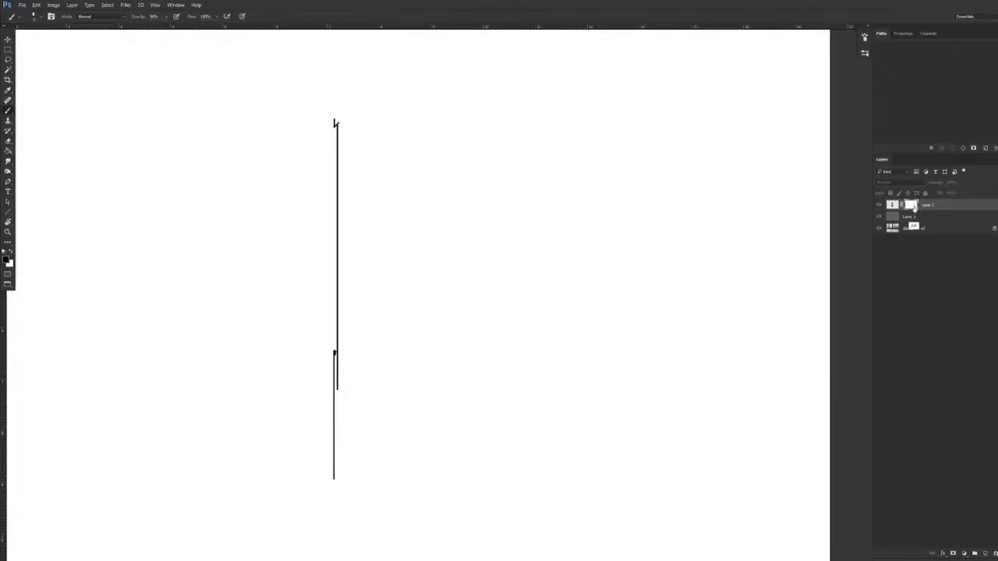
left_click(893, 204, "ctrl")
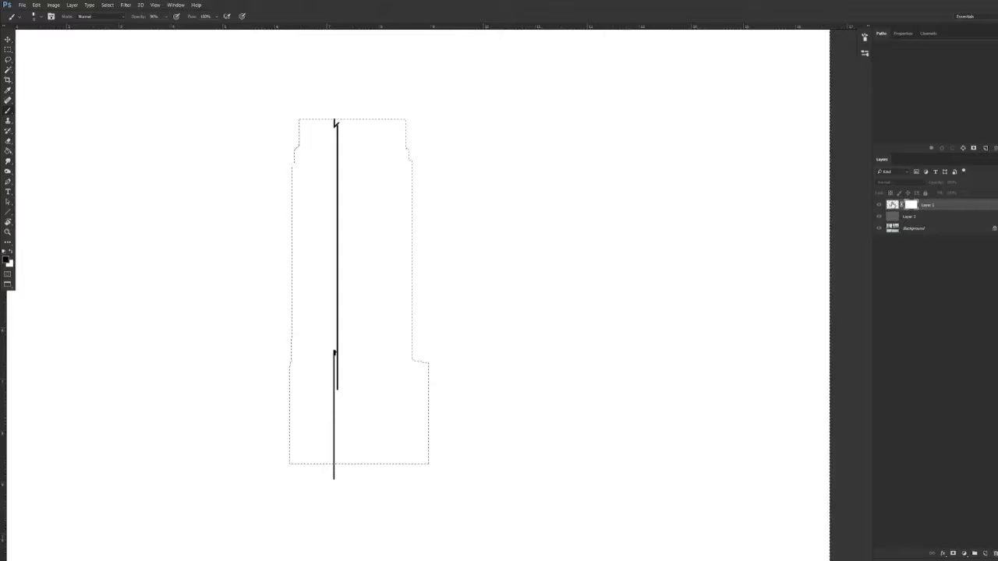
key("x")
key("ctrl+BackSpace")
key("ctrl+d")
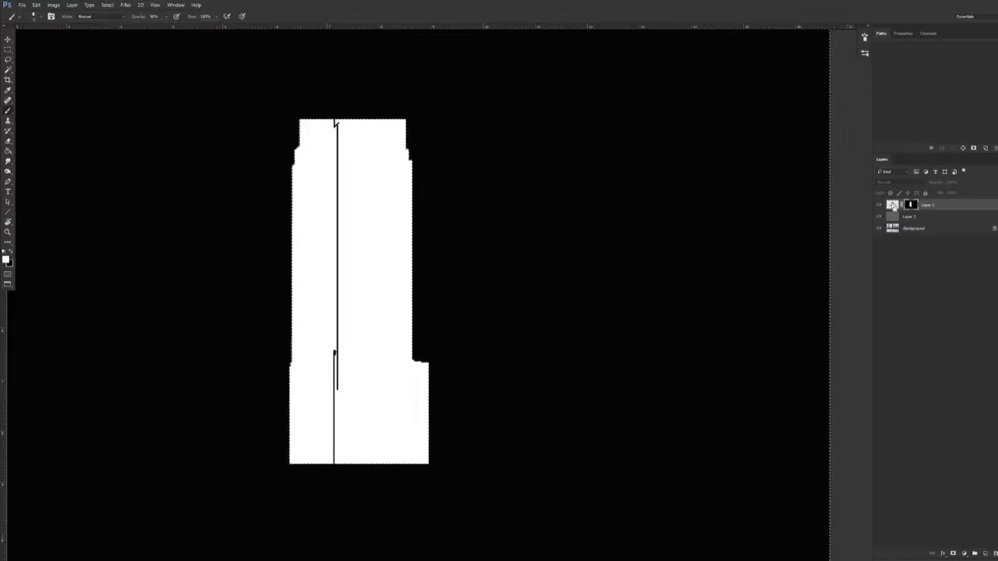
Select the tower's right face in the mask with the Magic Wand and expand the selection
scroll(353, 365, "up", 1)
key("w")
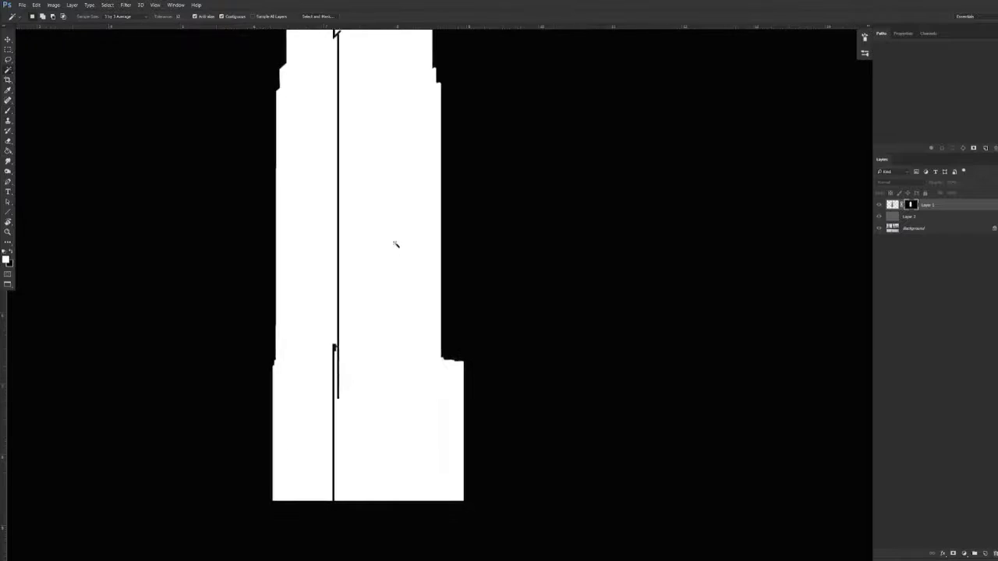
scroll(379, 330, "up", 2)
left_click(380, 290)
left_click(107, 5)
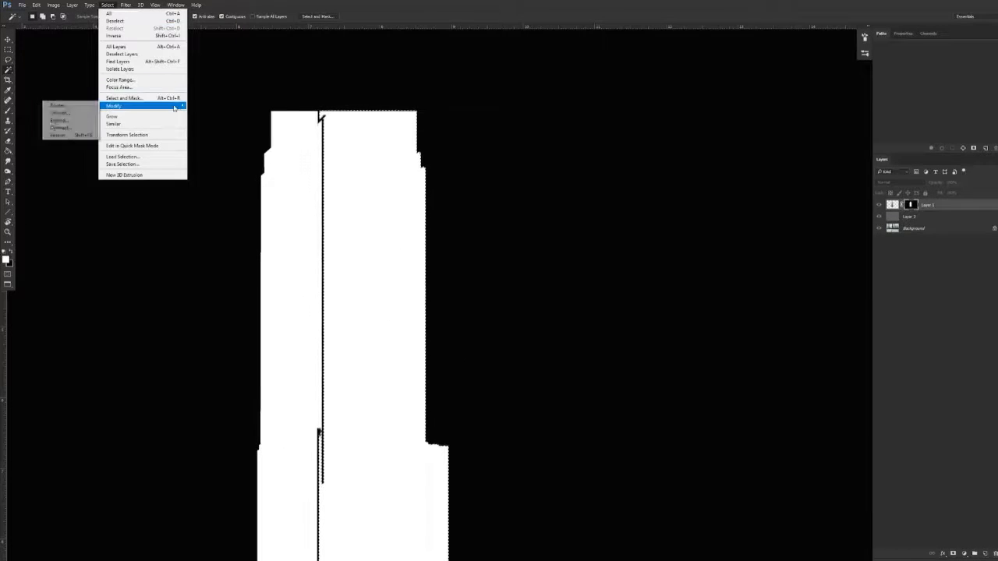
left_click(80, 121)
key("Return")
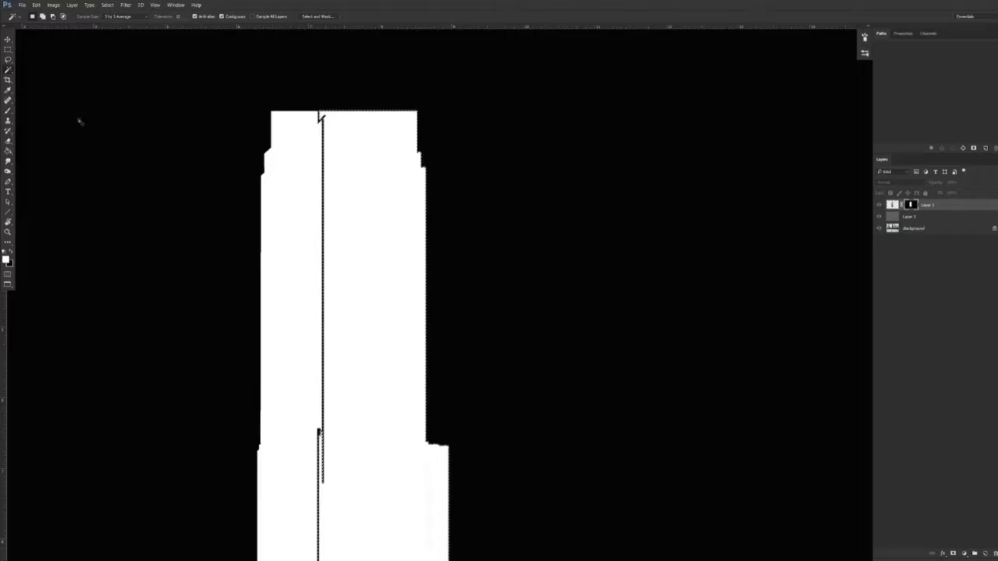
Fill the selected right face with black in the mask, deselect, and return to the normal image view
key("ctrl+BackSpace")
key("ctrl+d")
left_click_drag(336, 457, 362, 416)
left_click_drag(384, 335, 368, 353)
left_click(912, 205, "alt")
scroll(382, 330, "up", 4)
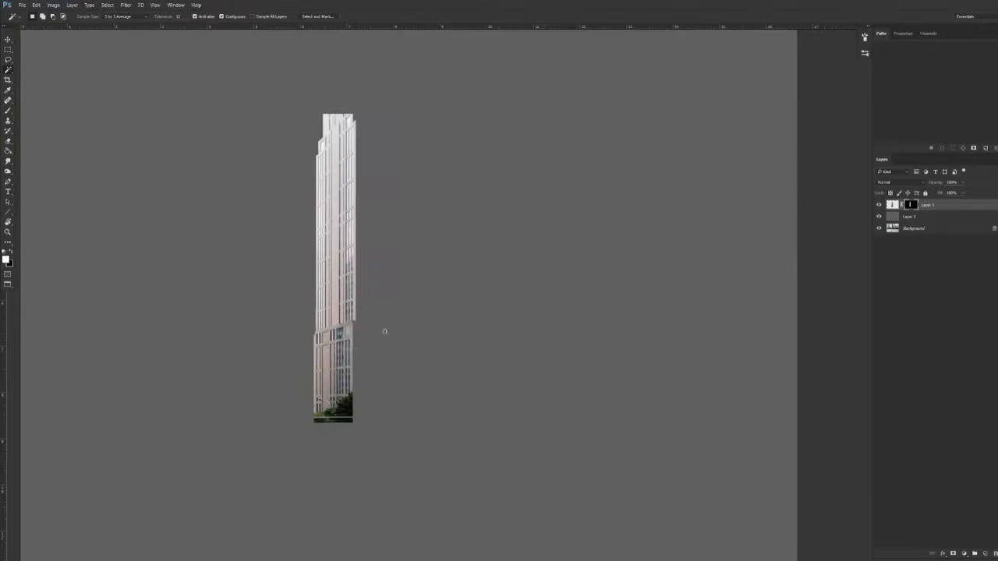
Duplicate the masked tower layer, invert the copy's mask to show the right face, and hide the original layer
key("v")
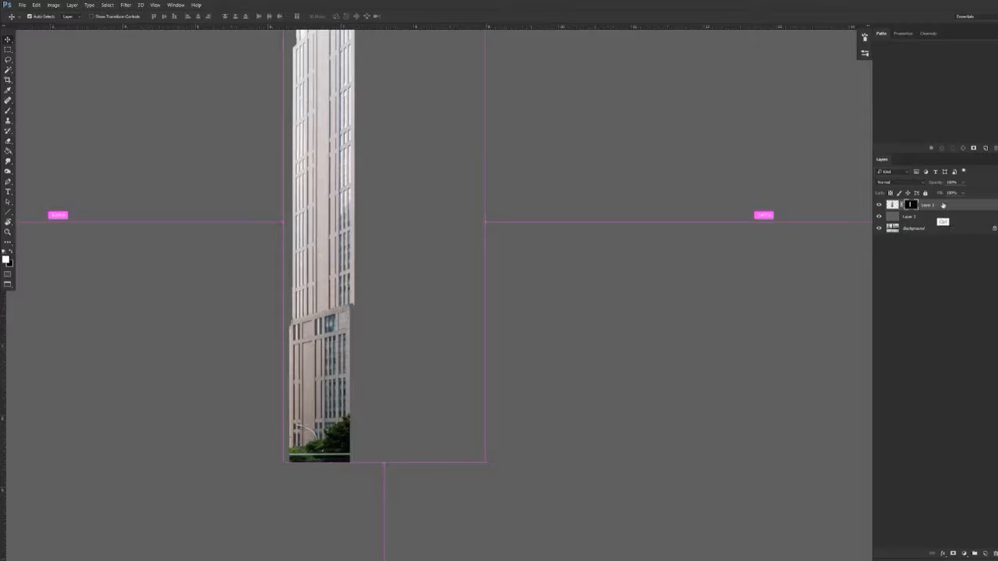
key("ctrl+j")
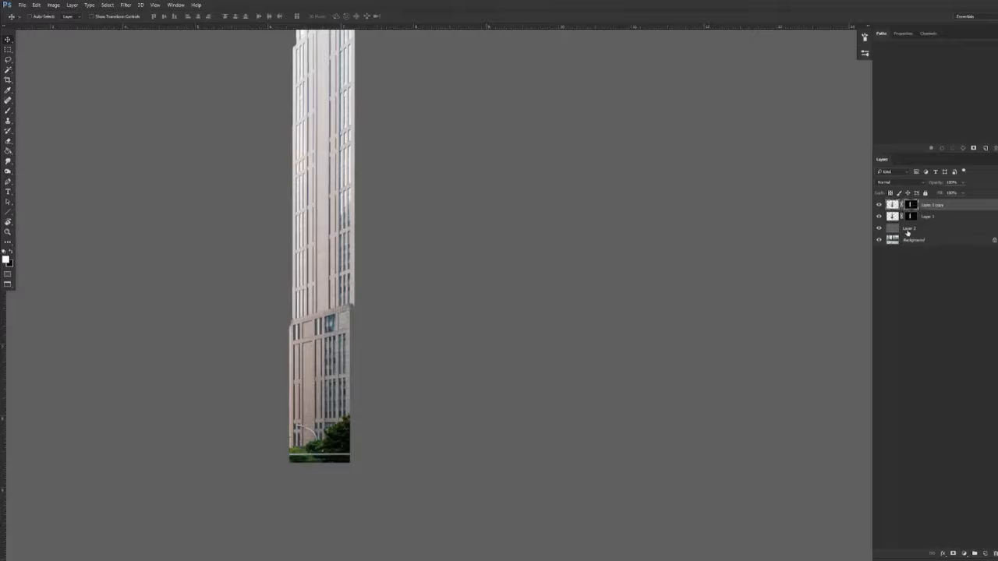
key("ctrl+i")
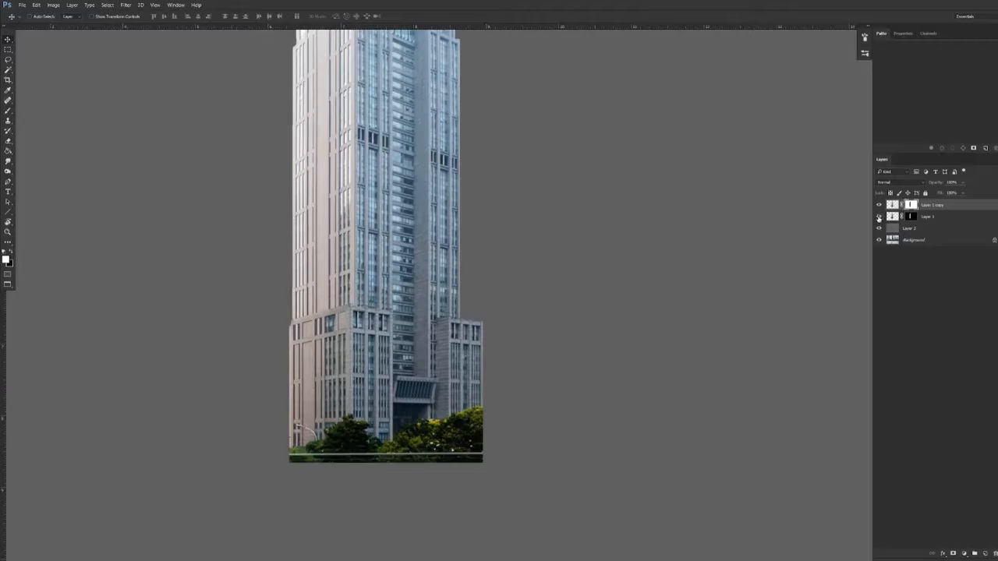
left_click(879, 216)
Select the area with stray lines beside the right face, fill it with black in the copy's mask, and deselect
key("ctrl+minus")
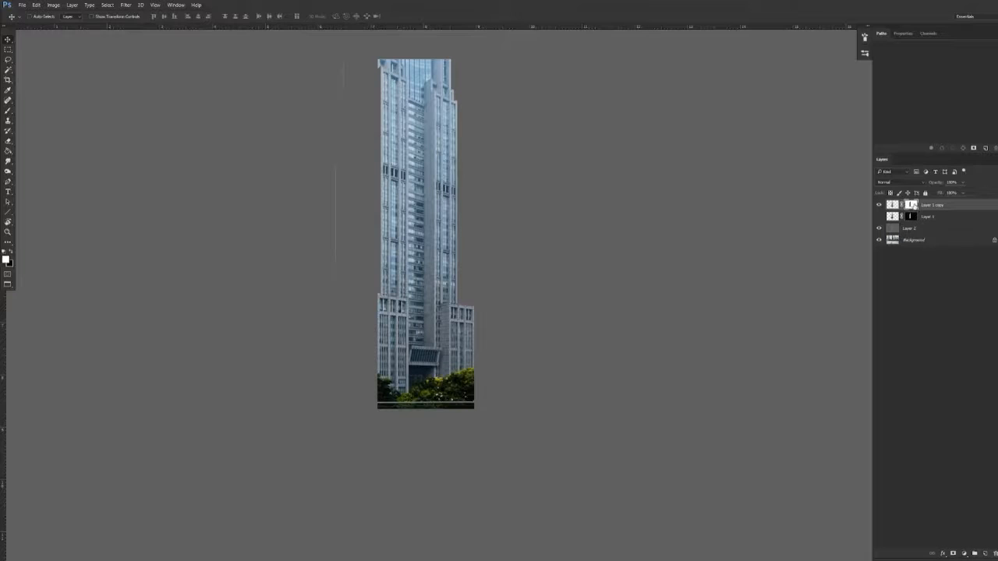
key("m")
left_click_drag(360, 46, 203, 489)
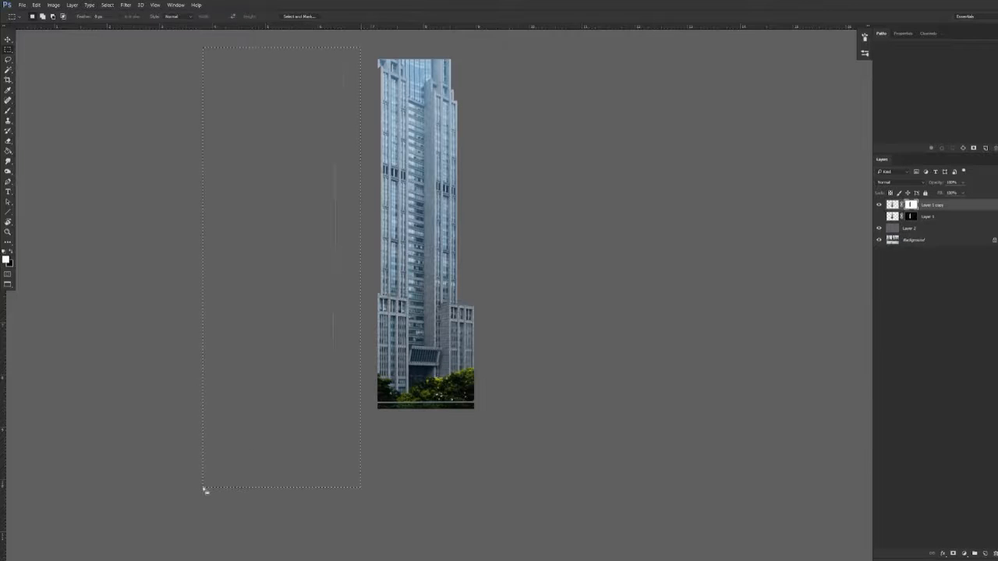
key("ctrl+d")
key("v")
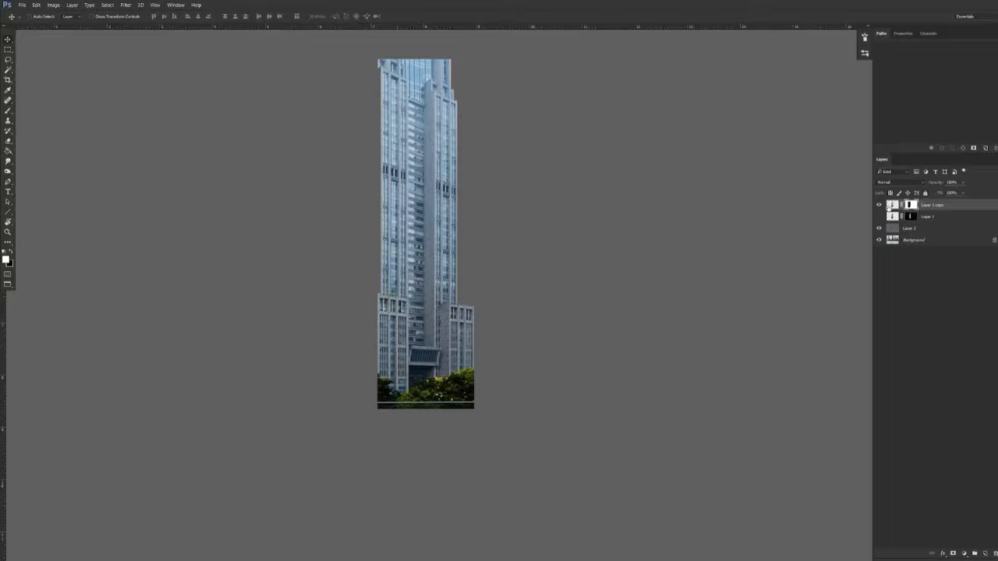
Show the left-face layer again and apply the layer masks of both tower face layers
left_click(878, 217)
left_click(879, 205)
left_click(879, 205)
left_click(879, 216)
left_click(878, 217)
right_click(911, 205)
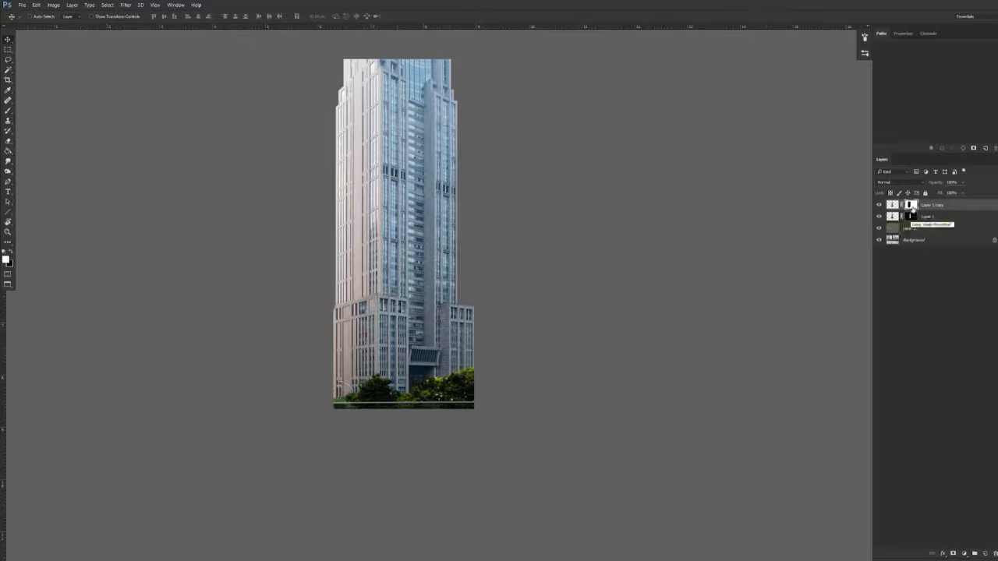
left_click(924, 231)
right_click(912, 218)
left_click(904, 238)
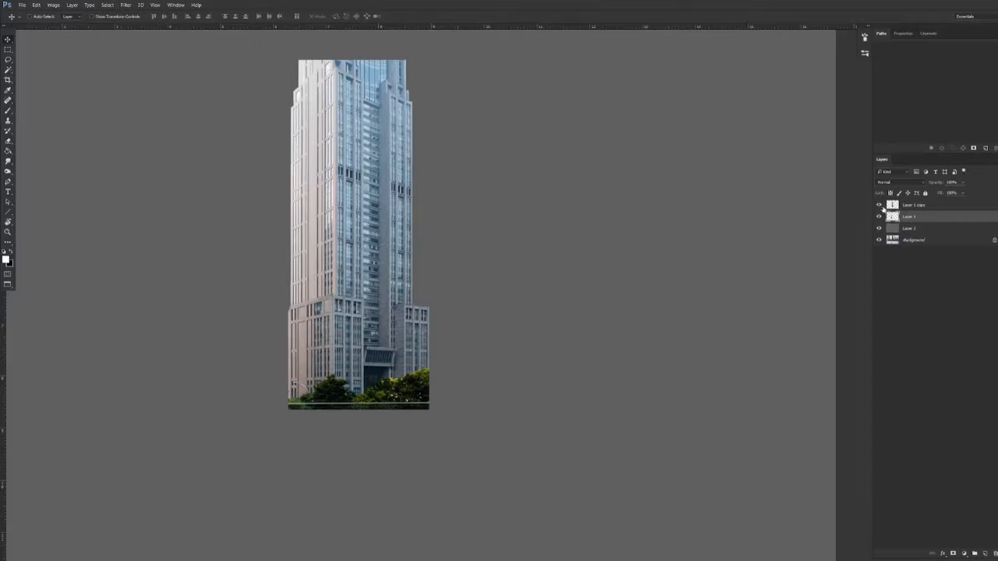
Hide Layer 1 copy and place one horizontal and three vertical guides around the left face
left_click(879, 205)
left_click(879, 217)
left_click(880, 217)
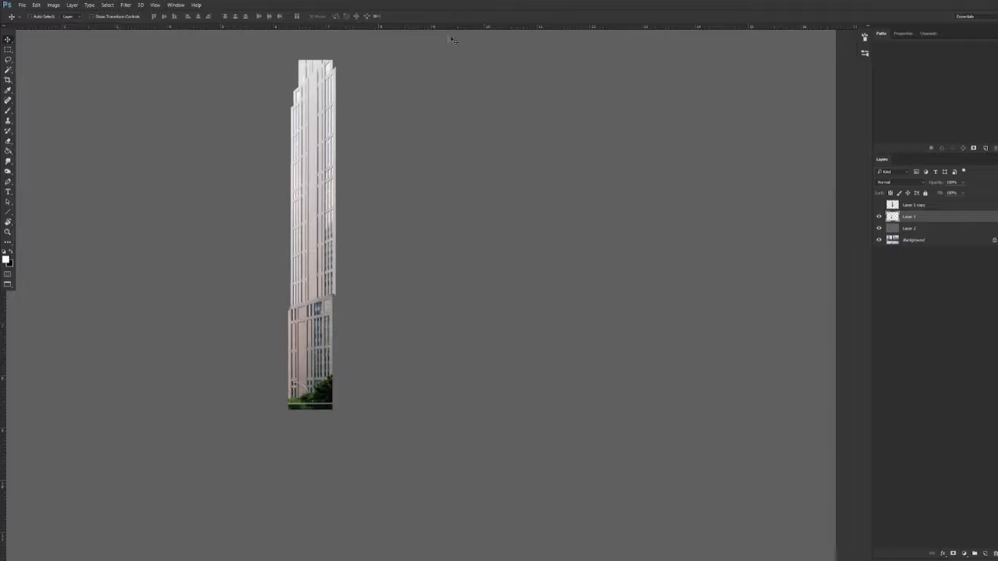
left_click_drag(458, 30, 459, 107)
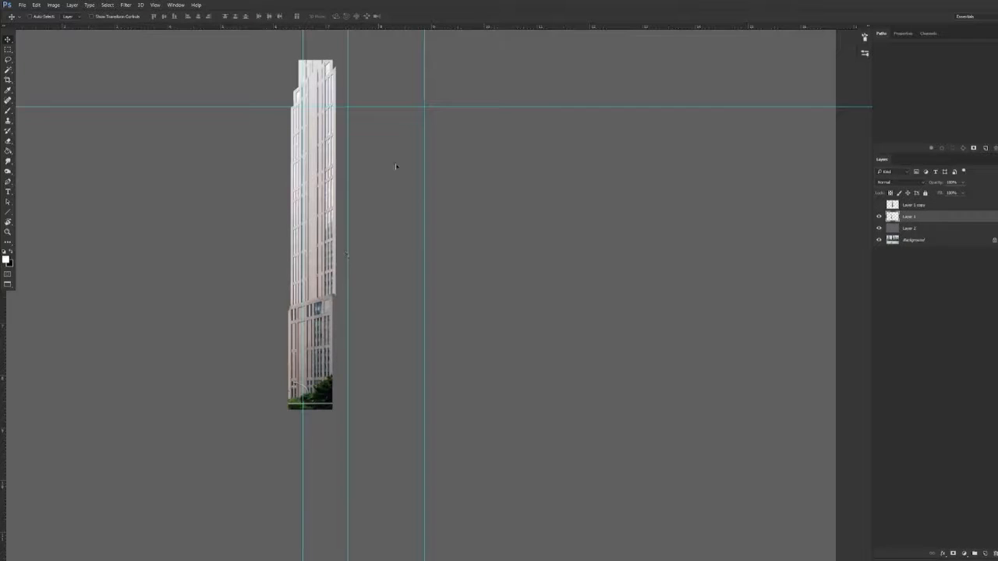
key("ctrl")
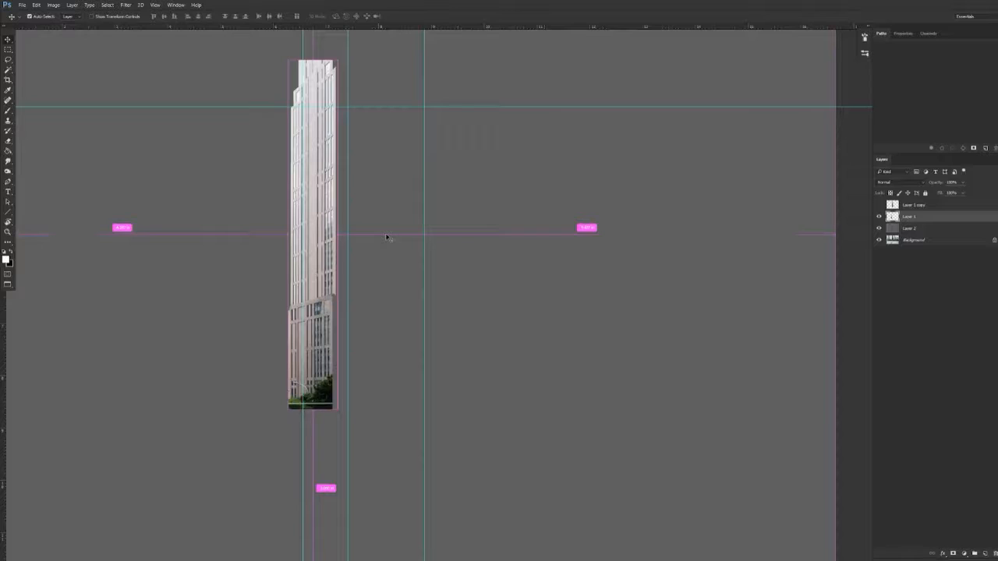
Toggle the guides' visibility off and on several times, leaving them visible
key("ctrl+semicolon")
key("ctrl+semicolon")
key("ctrl+semicolon")
key("ctrl+semicolon")
key("ctrl+semicolon")
key("ctrl+semicolon")
key("ctrl+semicolon")
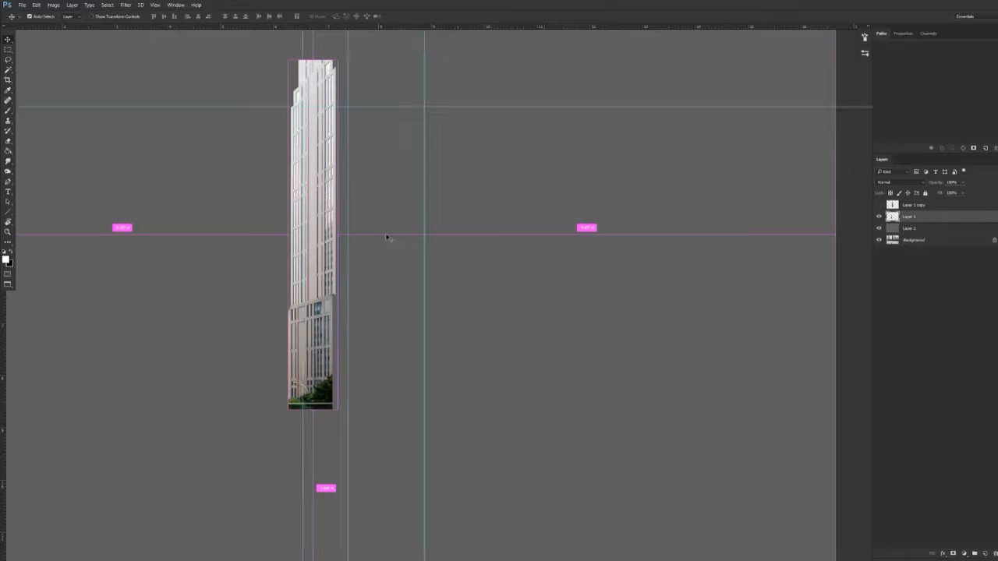
key("ctrl+semicolon")
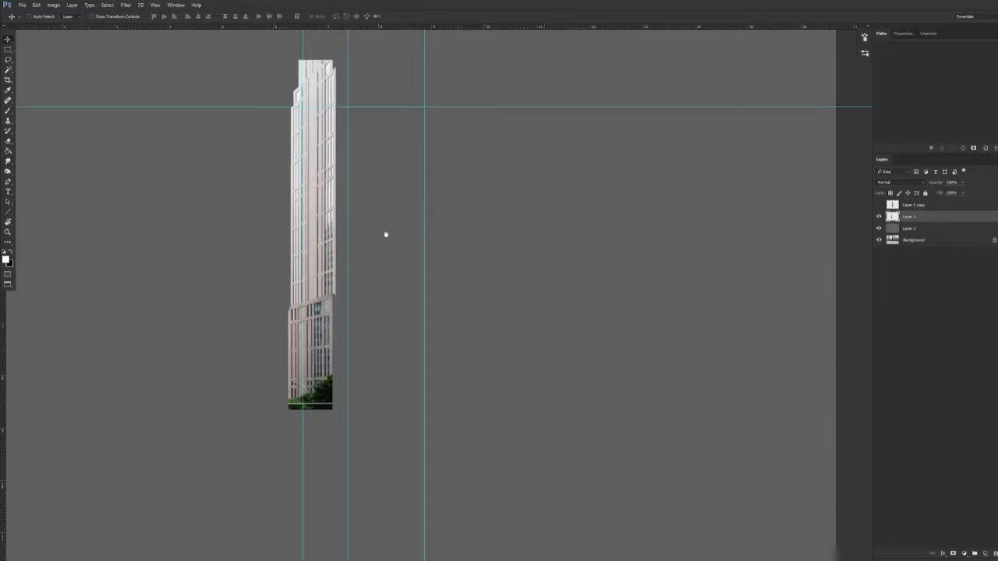
Add a horizontal guide at the podium's upper edge and distort the left face's upper corners until its floor lines run level
left_click_drag(448, 29, 422, 305)
key("ctrl+t")
right_click(333, 218)
left_click(356, 262)
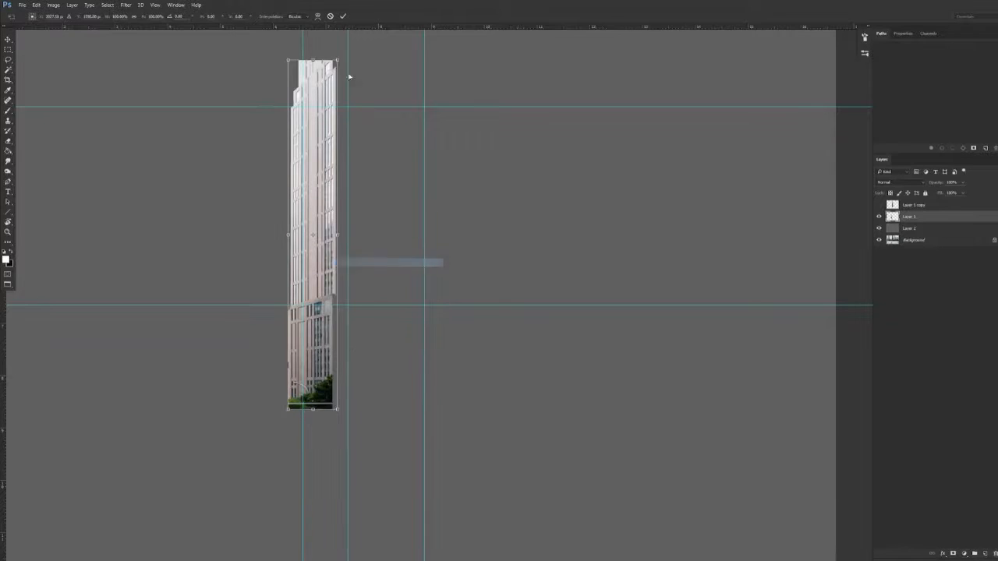
scroll(335, 63, "up", 3)
left_click_drag(350, 67, 369, 164)
left_click_drag(234, 54, 234, 257)
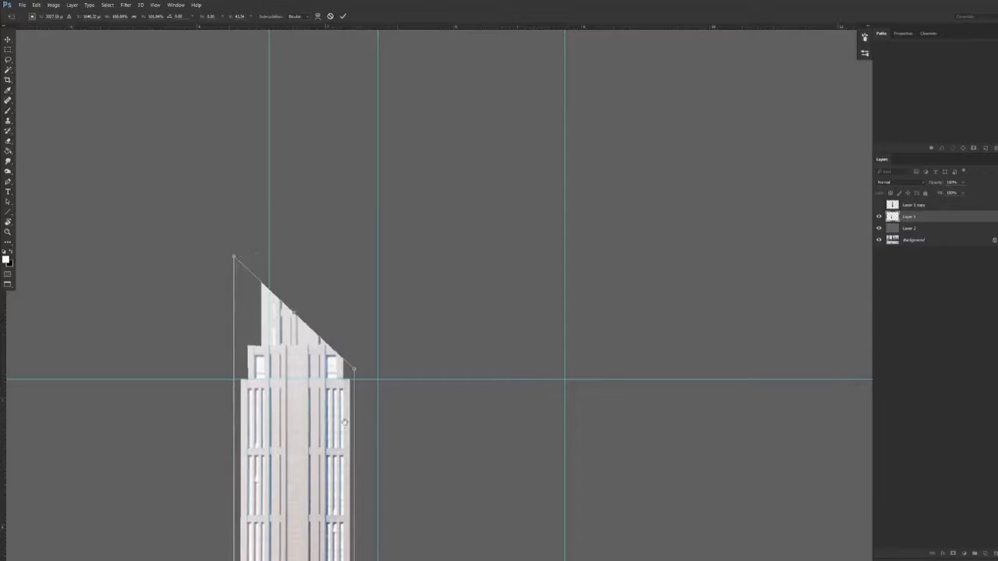
Distort the left face's lower corners slightly to level the podium against the horizontal guide
left_click_drag(345, 418, 414, 192)
scroll(457, 383, "down", 4)
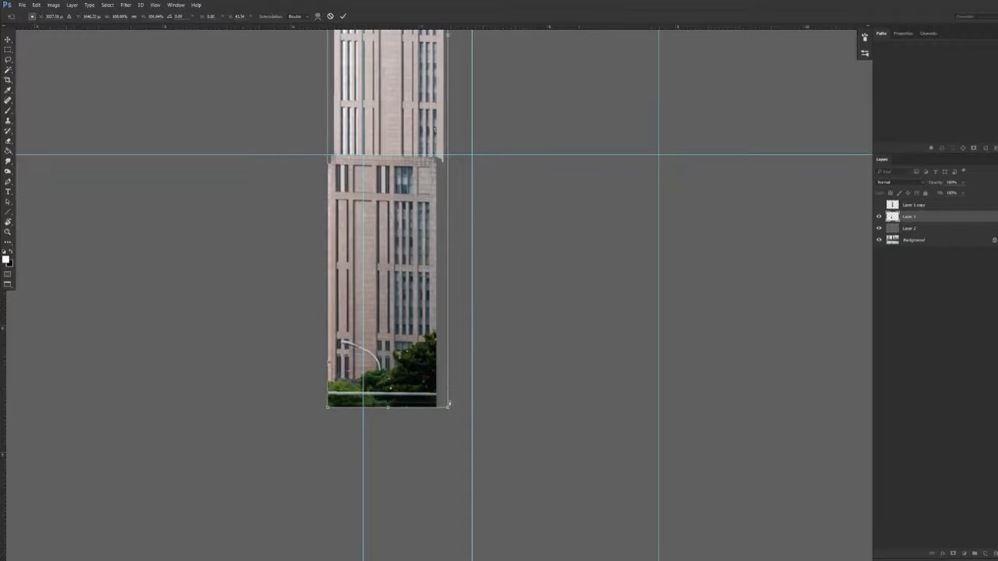
left_click_drag(448, 407, 448, 403)
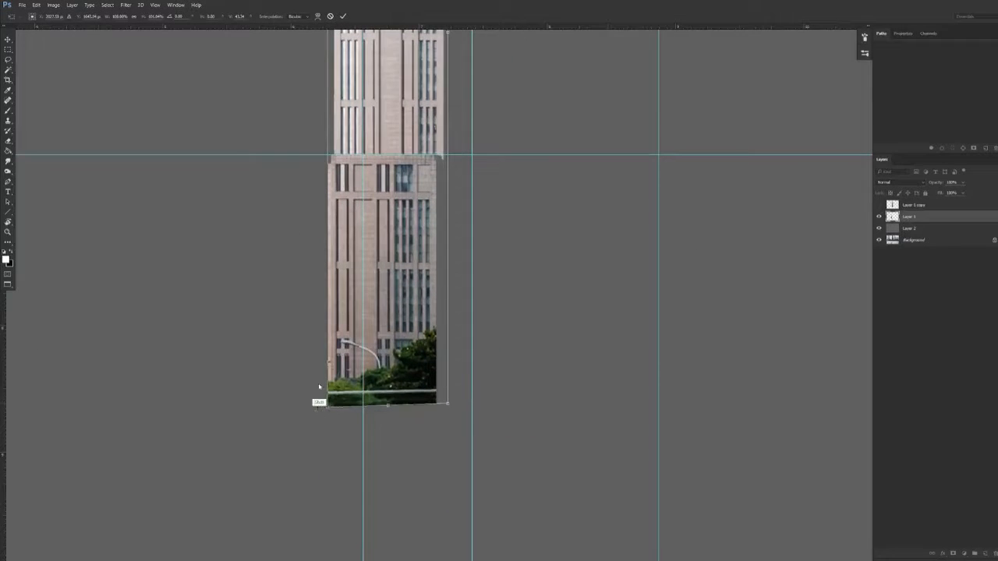
left_click_drag(327, 409, 328, 411)
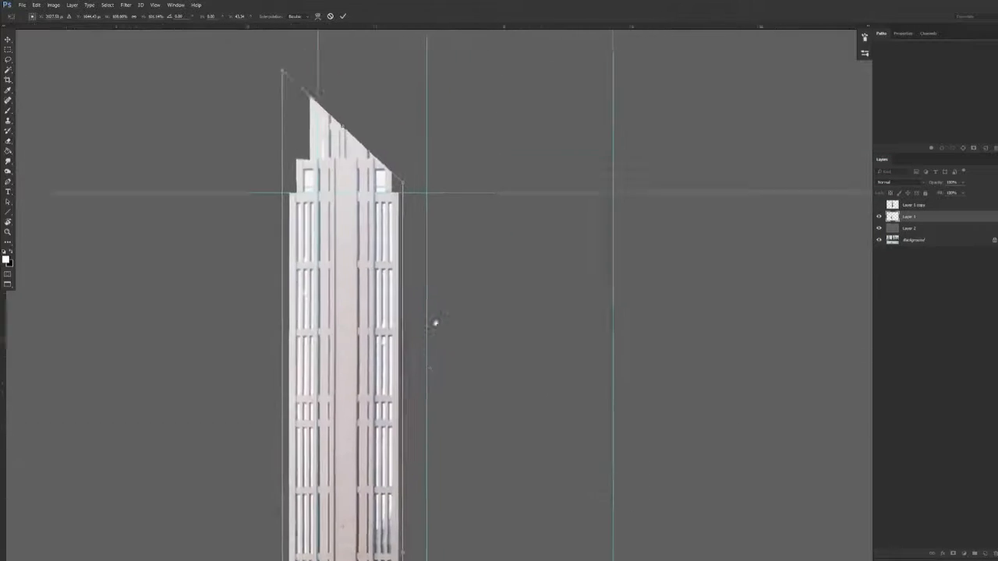
scroll(441, 321, "up", 3)
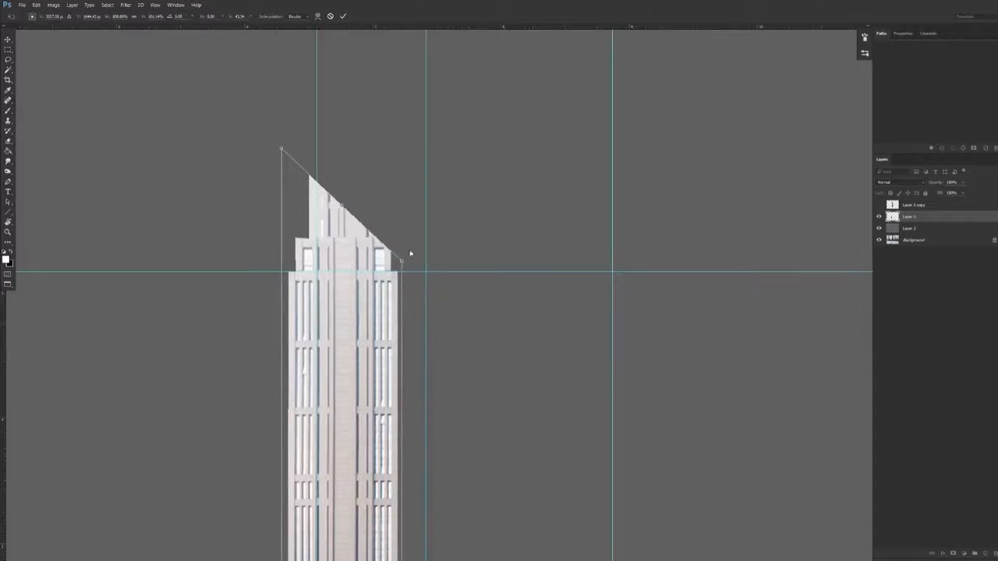
Check the left face with another horizontal guide, commit the distortion, and move it clear of the right face, shown again
left_click_drag(503, 29, 410, 300)
scroll(441, 405, "down", 3)
scroll(441, 339, "down", 3)
key("Return")
left_click_drag(417, 351, 367, 406)
left_click(879, 205)
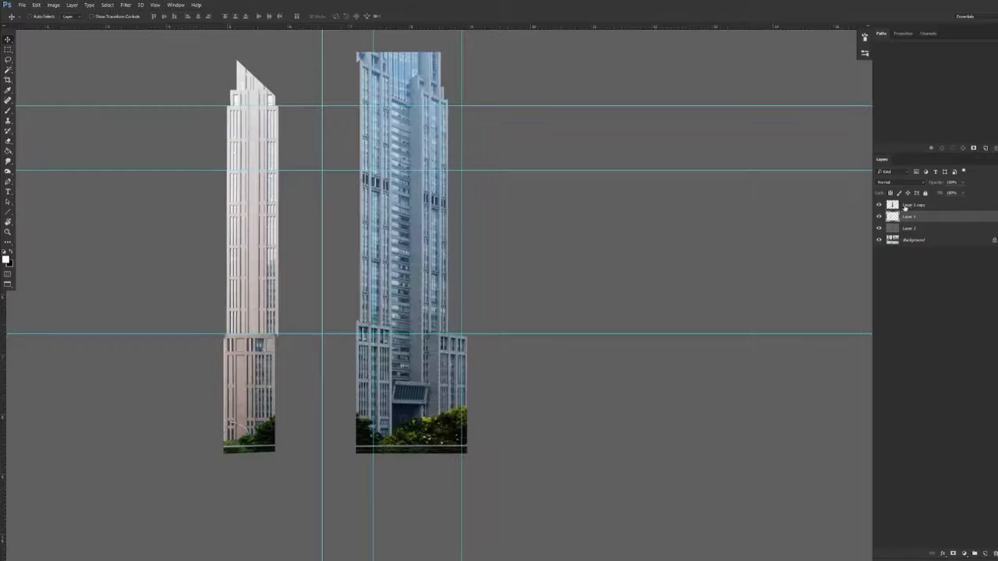
Distort the right face's upper corners on Layer 1 copy until its floor lines follow the horizontal guides
left_click(908, 205)
key("ctrl+t")
right_click(428, 127)
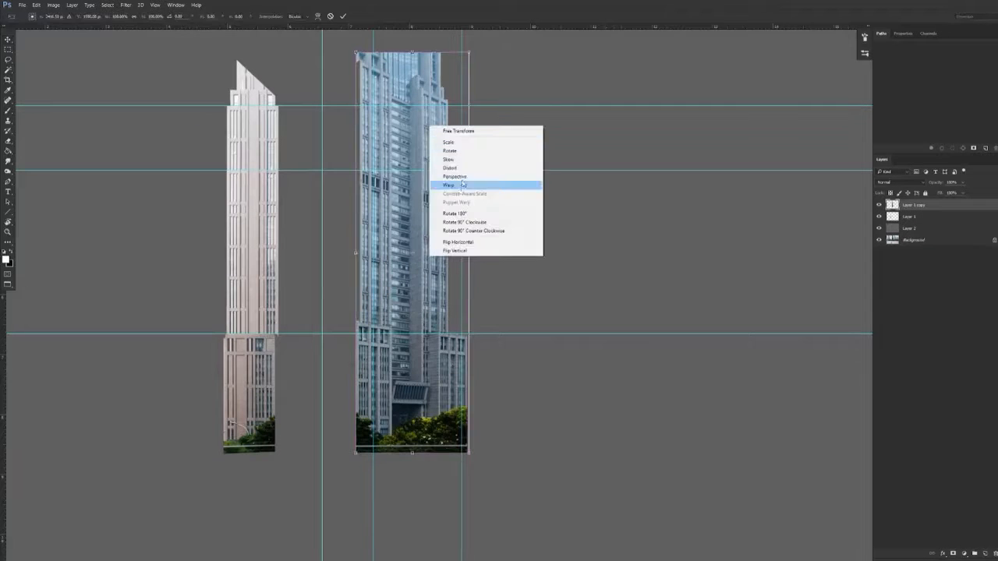
left_click(468, 168)
left_click_drag(360, 56, 366, 103)
scroll(449, 70, "up", 4)
left_click_drag(450, 133, 445, 277)
left_click_drag(500, 172, 500, 160)
left_click_drag(270, 266, 268, 270)
key("ctrl+z")
left_click_drag(500, 161, 500, 160)
Distort the right face's lower corners slightly to level its podium against the horizontal guide
left_click_drag(538, 227, 484, 253)
left_click_drag(469, 354, 408, 159)
left_click_drag(408, 302, 444, 301)
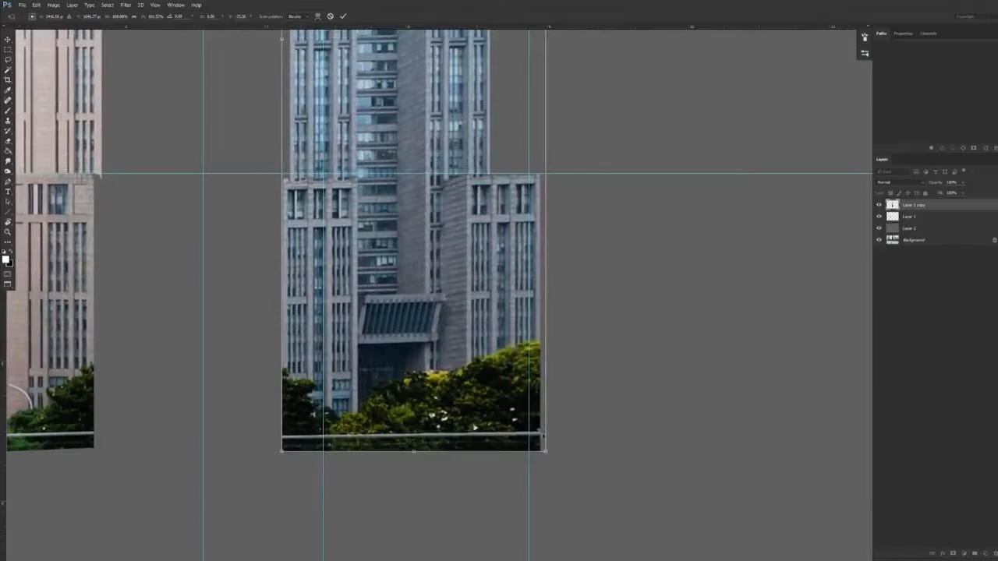
left_click_drag(547, 452, 546, 449)
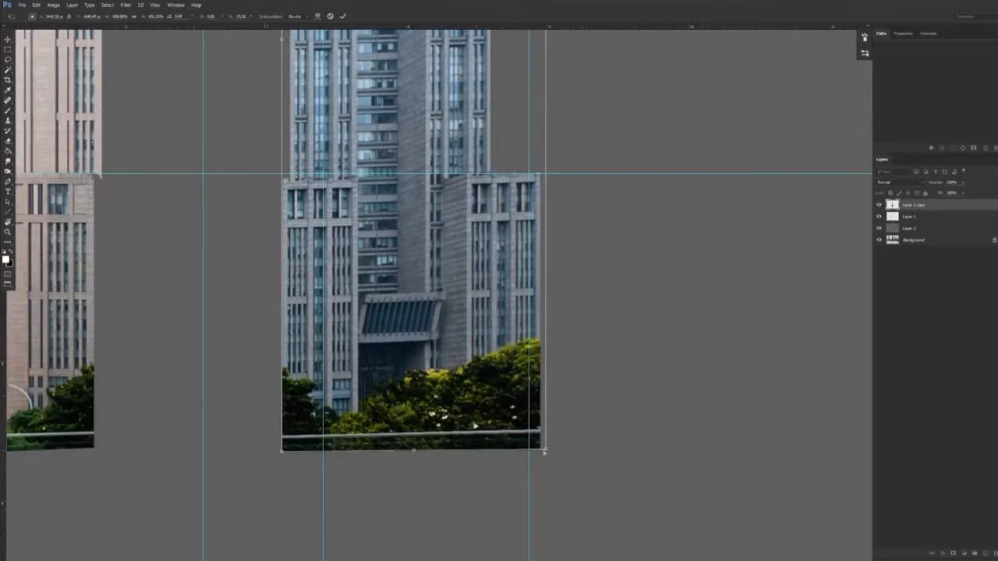
left_click_drag(282, 451, 282, 439)
left_click_drag(546, 449, 546, 450)
left_click_drag(581, 407, 553, 414)
Commit the right face's distortion, check its floors with an additional horizontal guide, and hide the guides
left_click_drag(586, 185, 541, 405)
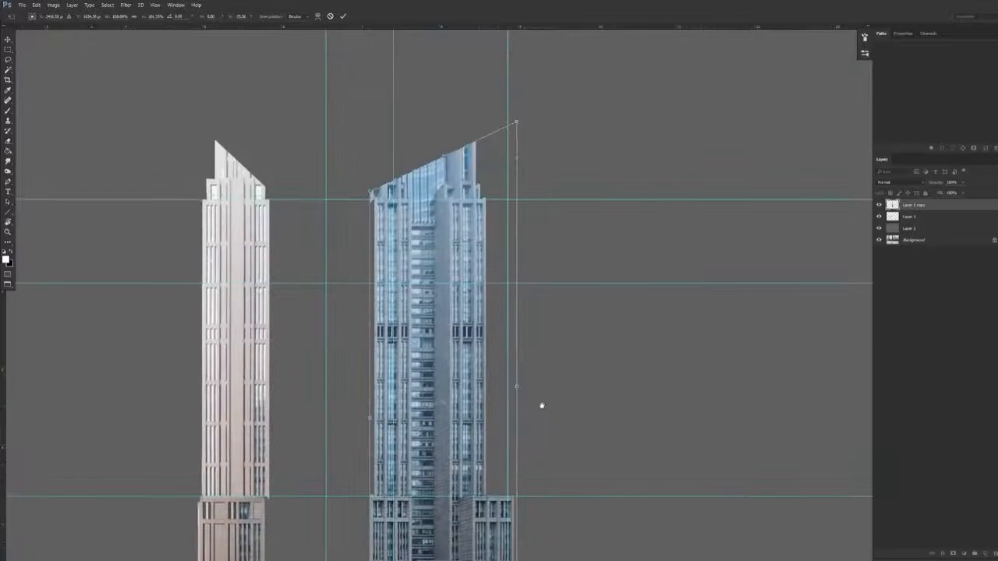
left_click_drag(494, 274, 503, 249)
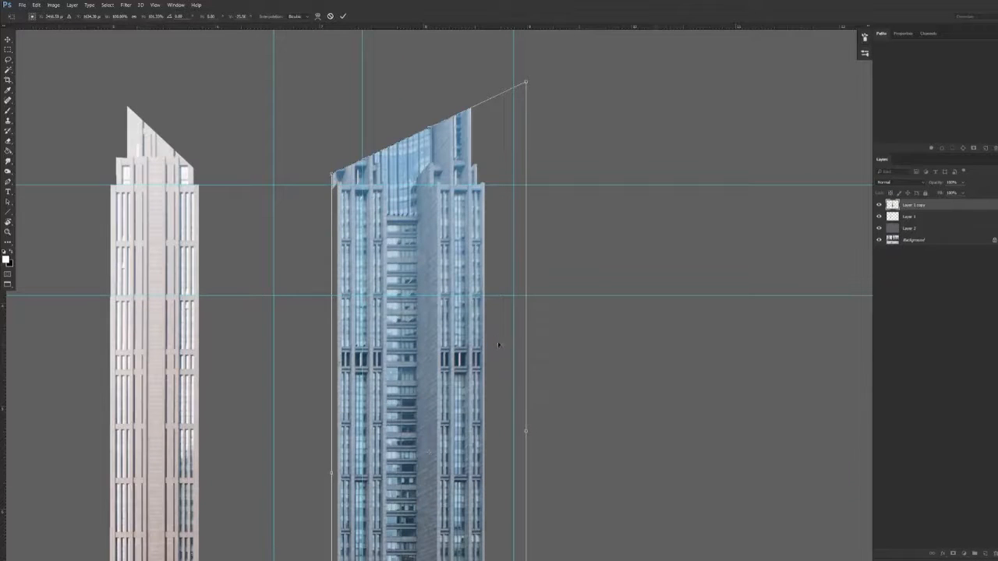
key("Return")
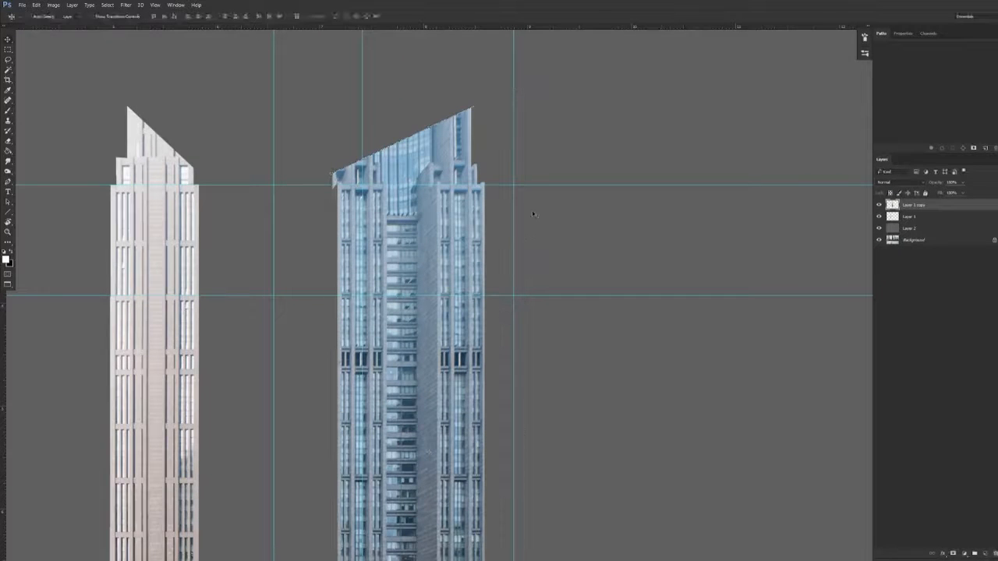
left_click_drag(566, 28, 539, 364)
left_click_drag(544, 352, 545, 353)
key("ctrl+minus")
left_click_drag(525, 409, 485, 270)
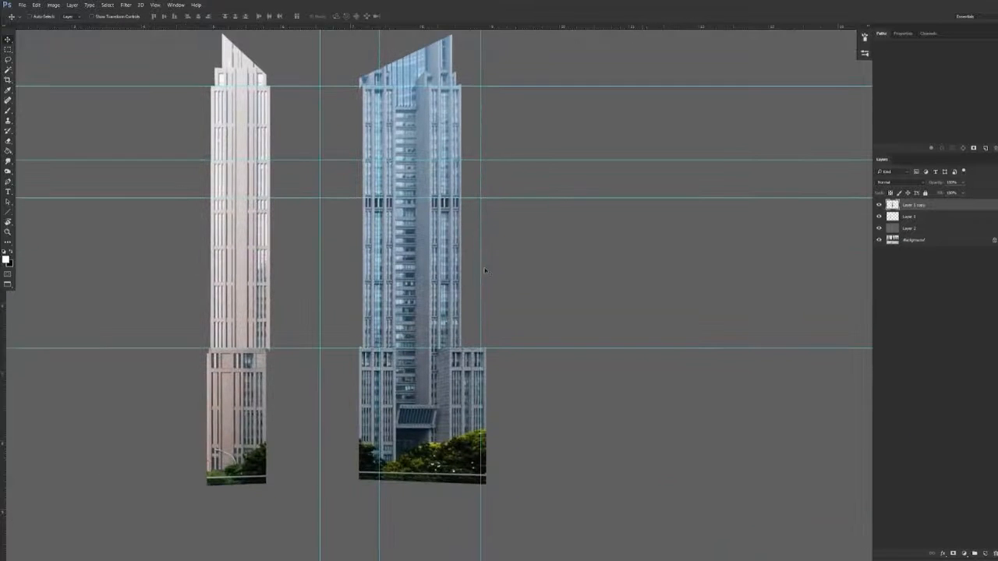
key("ctrl+semicolon")
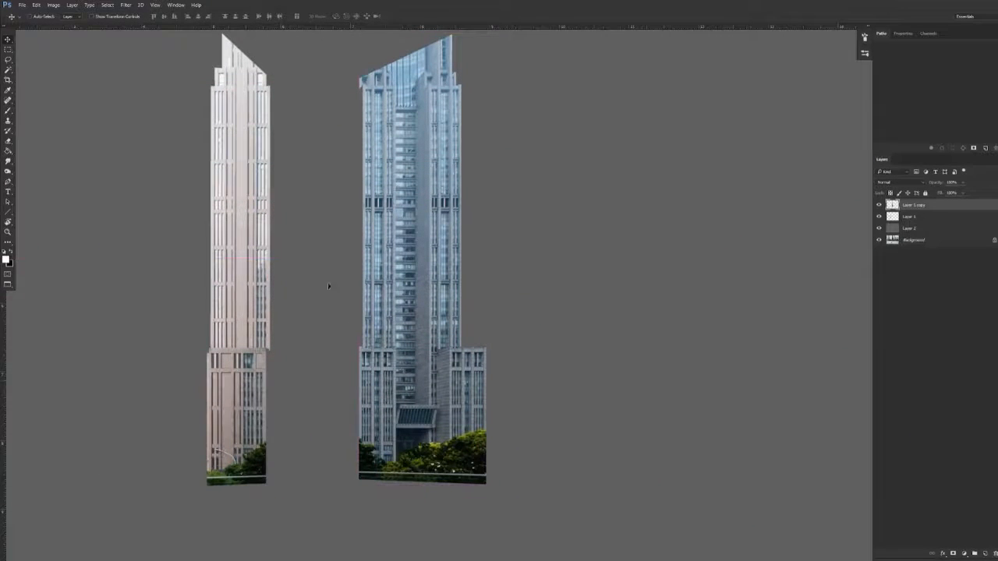
Move the left face on Layer 1 back against the adjoining edge of the right face
left_click(911, 217)
left_click_drag(434, 368, 523, 342)
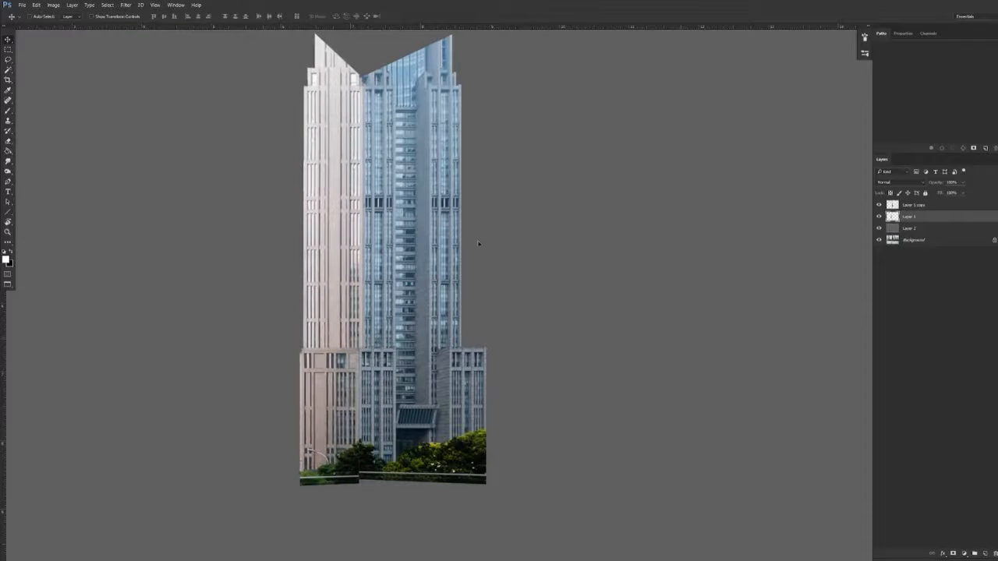
left_click_drag(332, 466, 409, 179)
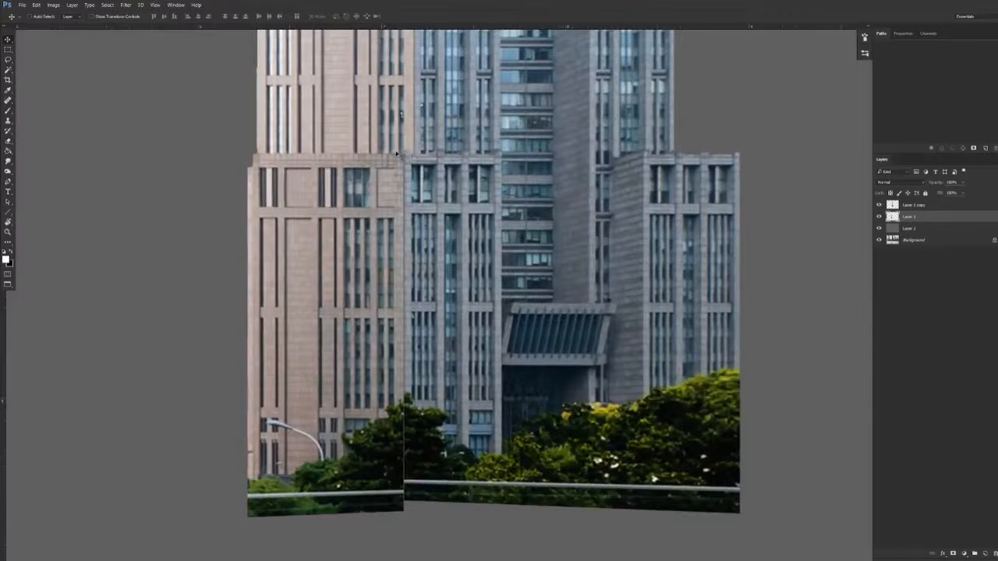
left_click_drag(403, 181, 365, 190)
Free-transform the left face's lower and upper edges slightly so its floors line up with the right face
key("ctrl+t")
left_click_drag(297, 525, 297, 521)
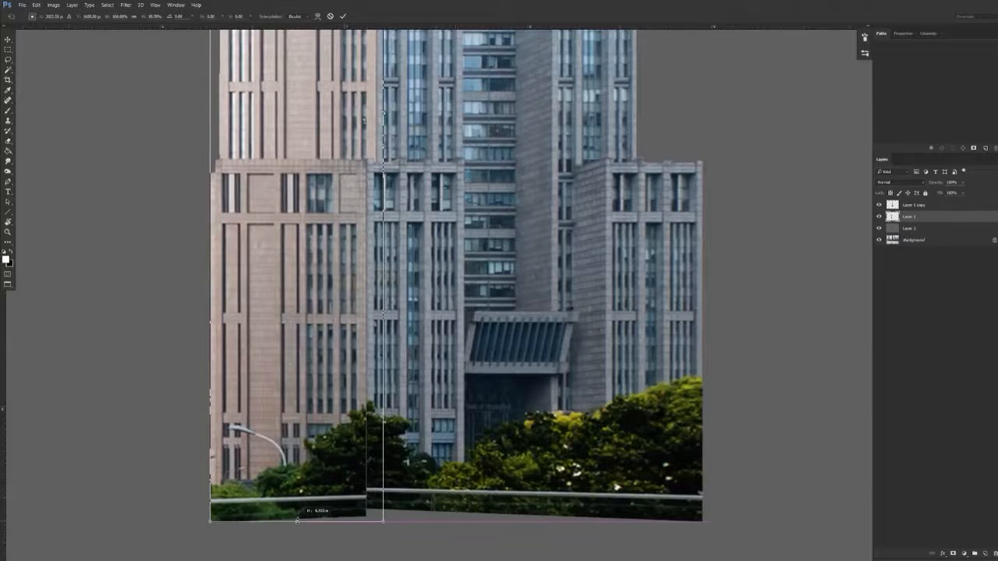
key("Return")
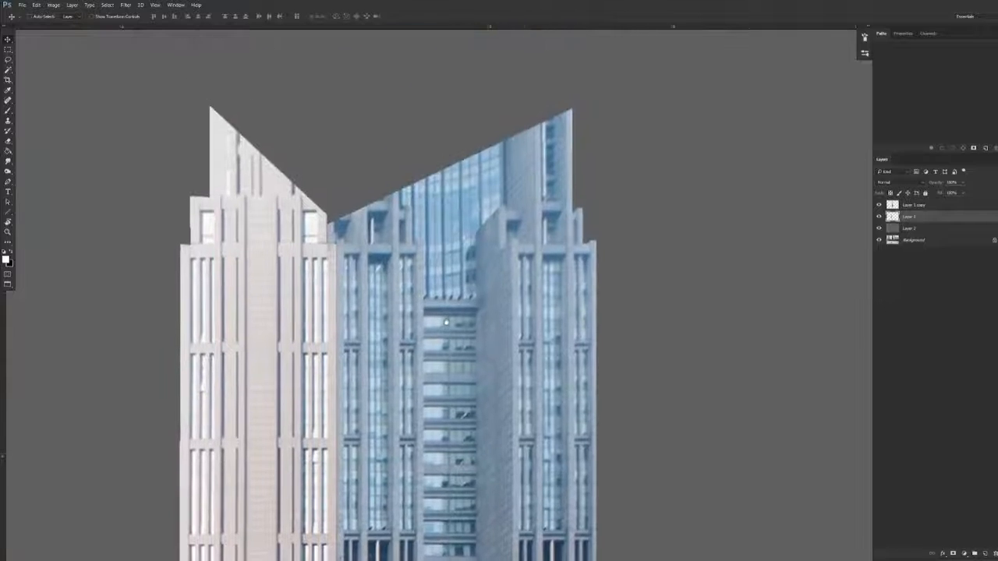
key("ctrl+t")
left_click_drag(258, 105, 258, 100)
key("Return")
left_click_drag(561, 347, 402, 202)
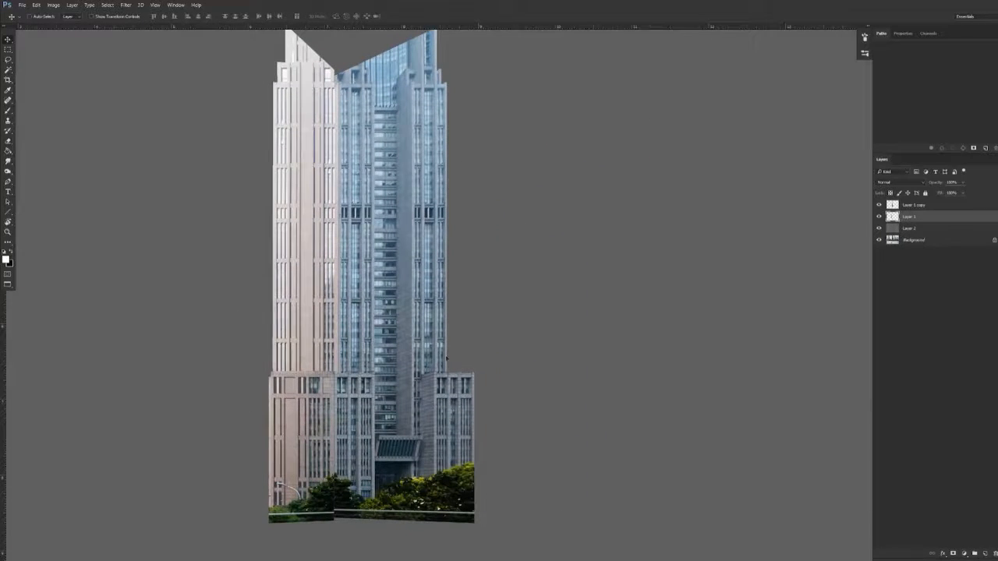
left_click_drag(402, 386, 395, 349)
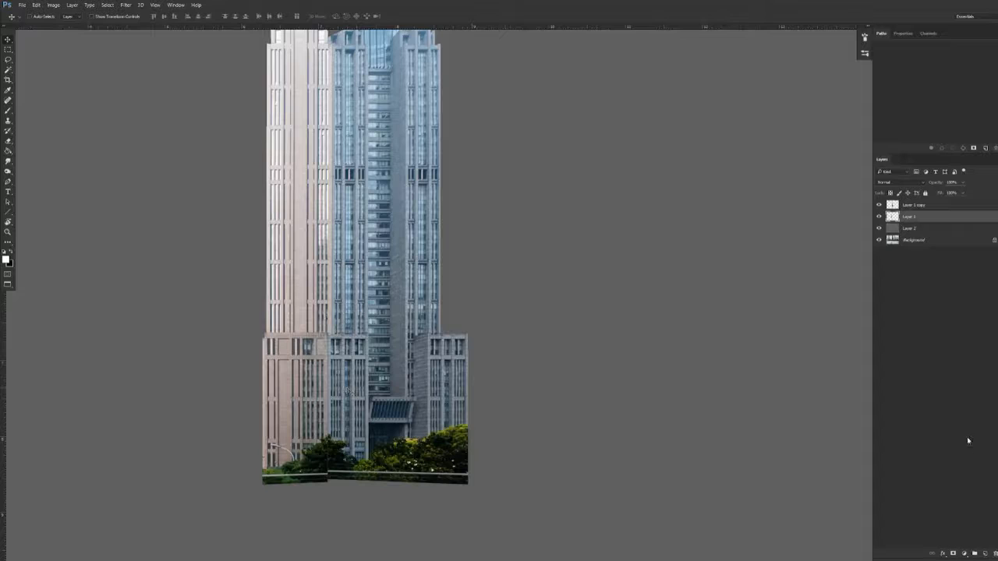
Create an empty layer above Layer 1 copy and hide the gray Layer 2 and the Background
left_click(909, 226)
left_click(928, 206)
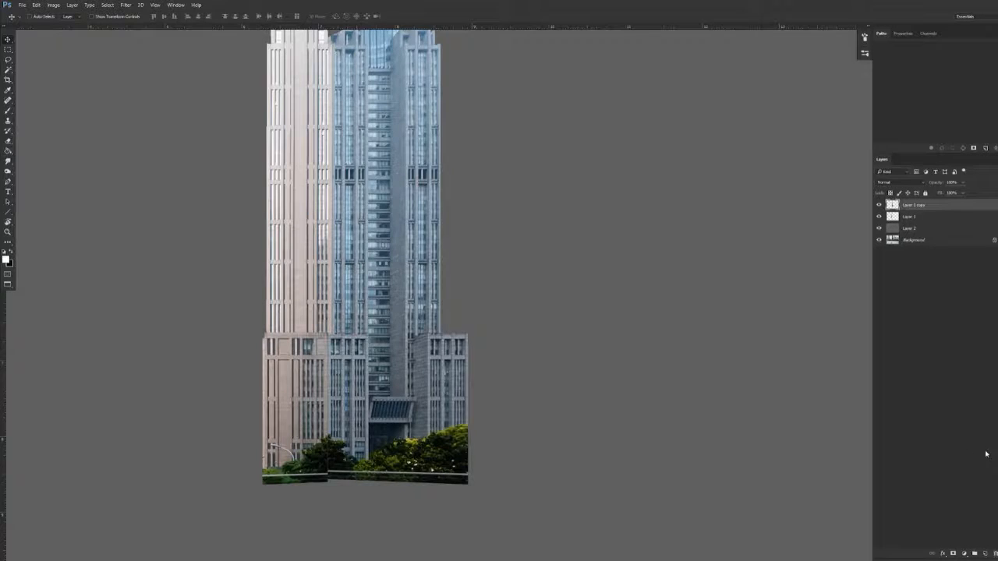
left_click(879, 206)
left_click(880, 206)
left_click(983, 554)
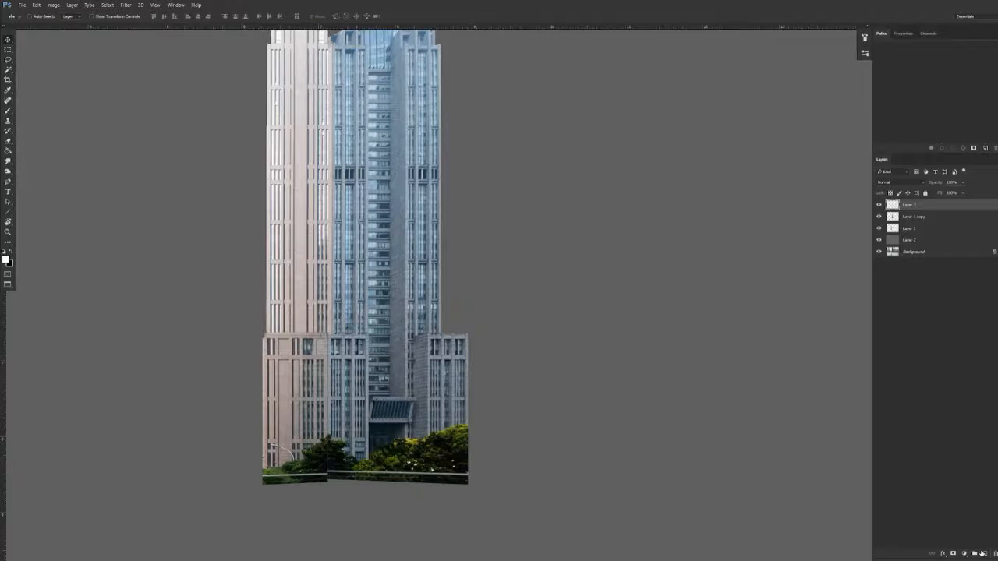
left_click(878, 252)
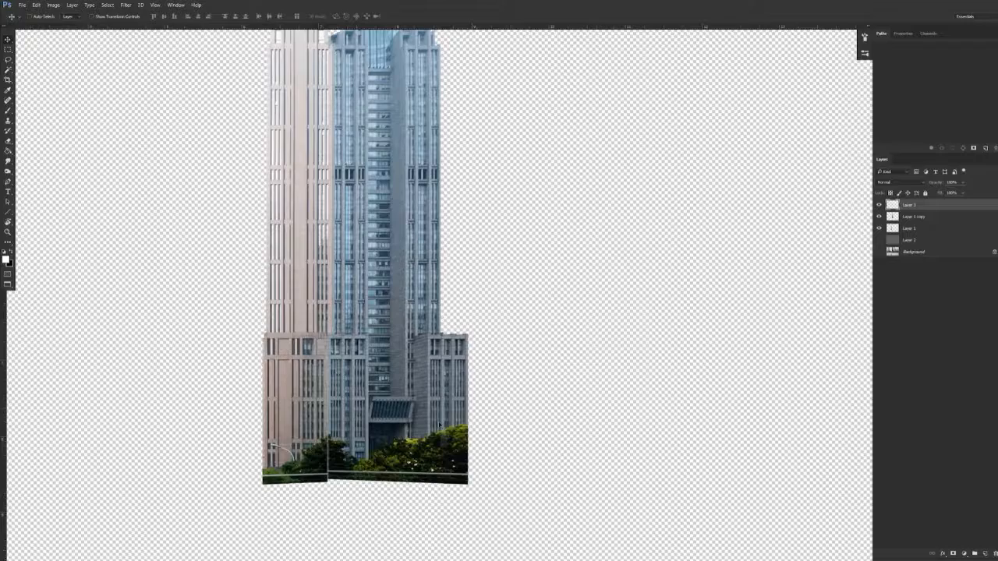
Clone facade over the trees below the right face's outer wing, sampling Current & Below, and clip the retouch layer to Layer 1 copy
left_click_drag(426, 448, 474, 445)
key("s")
left_click_drag(421, 330, 444, 331)
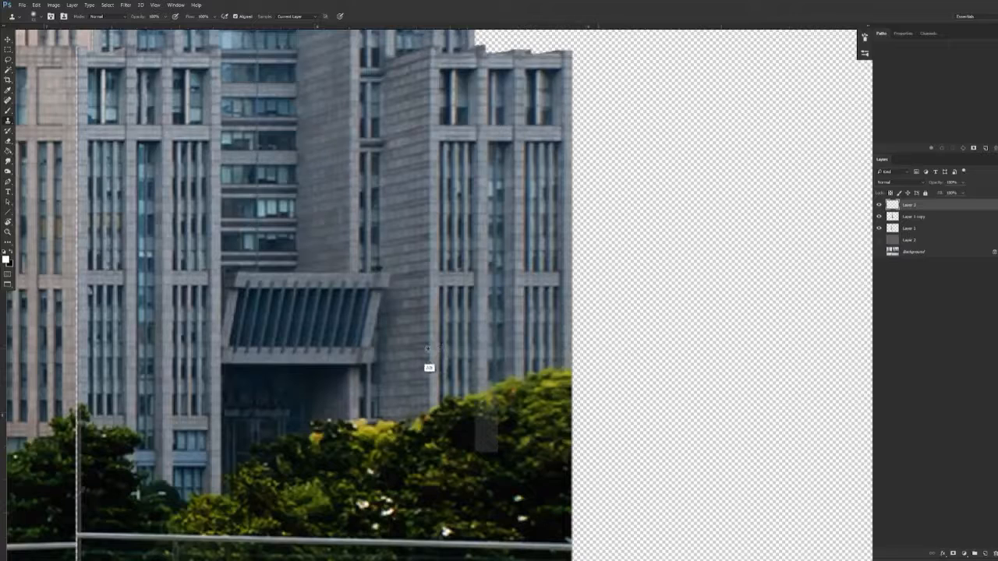
left_click(296, 15)
left_click(304, 29)
left_click(431, 346, "alt")
mouse_move(430, 393)
left_mouse_down()
mouse_move(637, 399)
mouse_move(650, 411)
left_mouse_up()
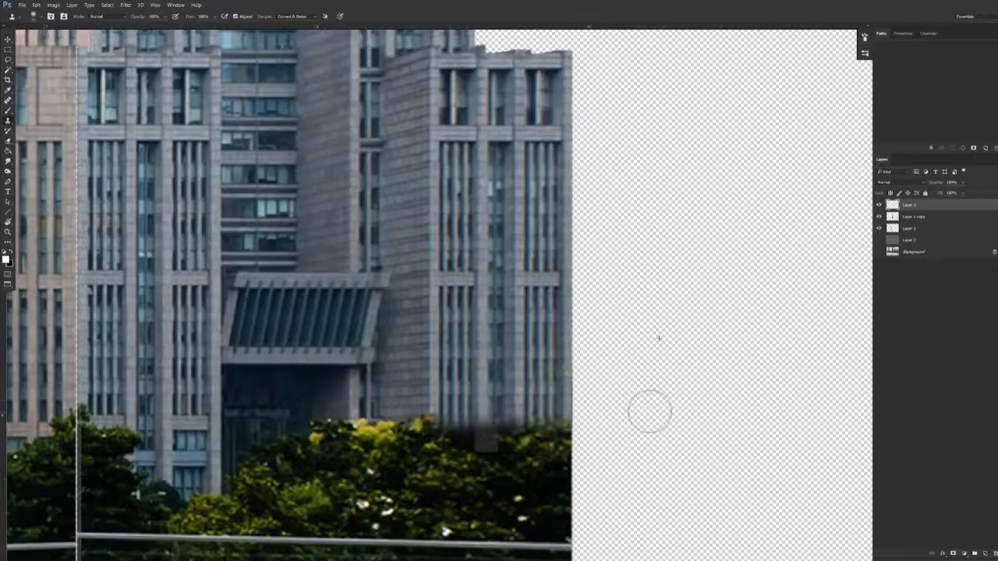
left_click_drag(584, 441, 568, 293)
mouse_move(407, 276)
left_mouse_down()
mouse_move(459, 289)
mouse_move(461, 314)
mouse_move(567, 333)
mouse_move(596, 366)
mouse_move(530, 444)
mouse_move(423, 448)
mouse_move(394, 433)
left_mouse_up()
left_click(916, 210, "alt")
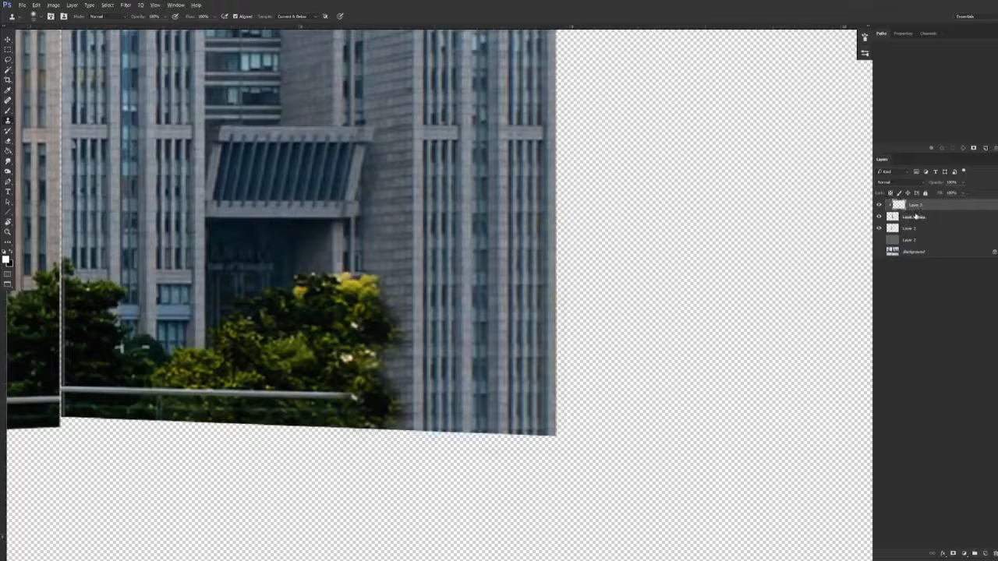
Clone the stone wall, window strip and entrance pillar downward over the trees beside the right face's entrance
mouse_move(368, 279)
left_mouse_down()
mouse_move(343, 295)
mouse_move(346, 322)
mouse_move(355, 311)
mouse_move(359, 368)
mouse_move(379, 369)
mouse_move(341, 290)
mouse_move(367, 453)
mouse_move(385, 453)
mouse_move(368, 424)
left_mouse_up()
left_click(332, 259, "alt")
mouse_move(332, 283)
left_mouse_down()
mouse_move(304, 279)
mouse_move(314, 291)
mouse_move(302, 311)
mouse_move(308, 283)
mouse_move(338, 447)
mouse_move(328, 370)
mouse_move(331, 442)
left_mouse_up()
right_click(336, 277, "alt")
left_click(291, 287, "alt")
mouse_move(292, 319)
left_mouse_down()
mouse_move(296, 407)
mouse_move(300, 350)
mouse_move(294, 385)
left_mouse_up()
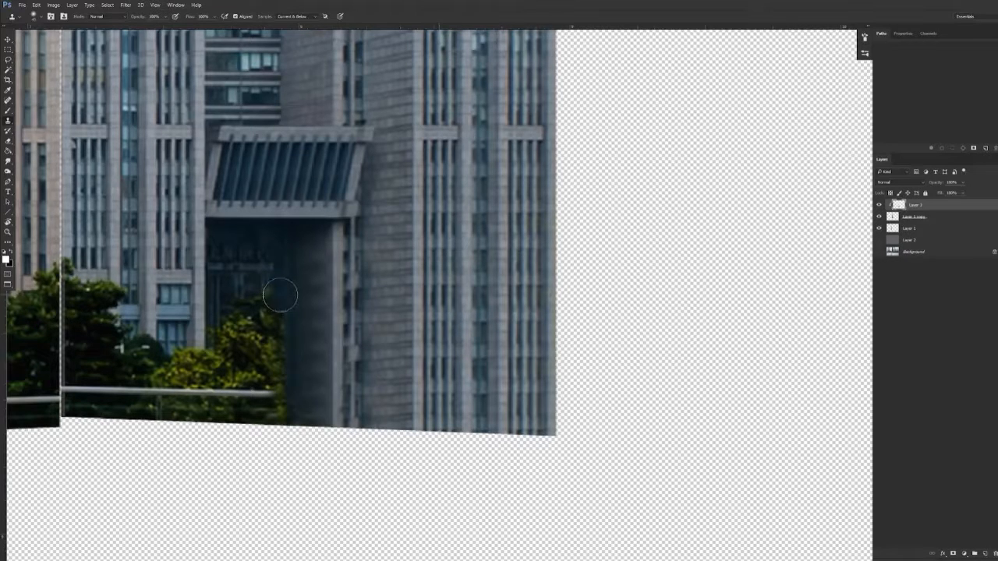
Clone the dark entrance interior down over the remaining trees and railing inside the doorway
scroll(248, 288, "up", 1)
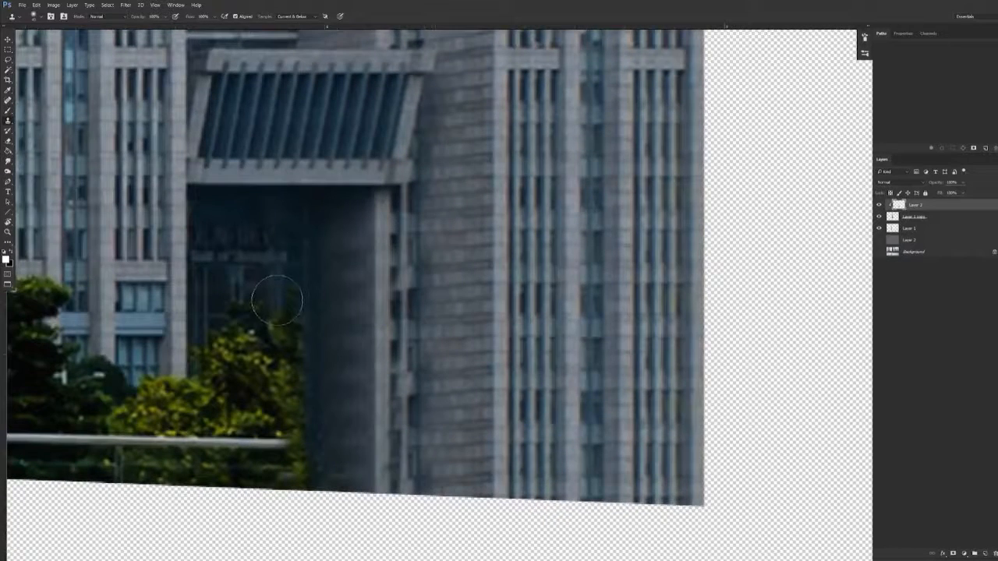
mouse_move(257, 293)
left_mouse_down()
mouse_move(299, 306)
mouse_move(226, 314)
mouse_move(303, 323)
mouse_move(221, 342)
mouse_move(307, 348)
mouse_move(198, 355)
mouse_move(282, 361)
mouse_move(198, 362)
mouse_move(187, 390)
mouse_move(203, 372)
mouse_move(193, 404)
mouse_move(278, 389)
left_mouse_up()
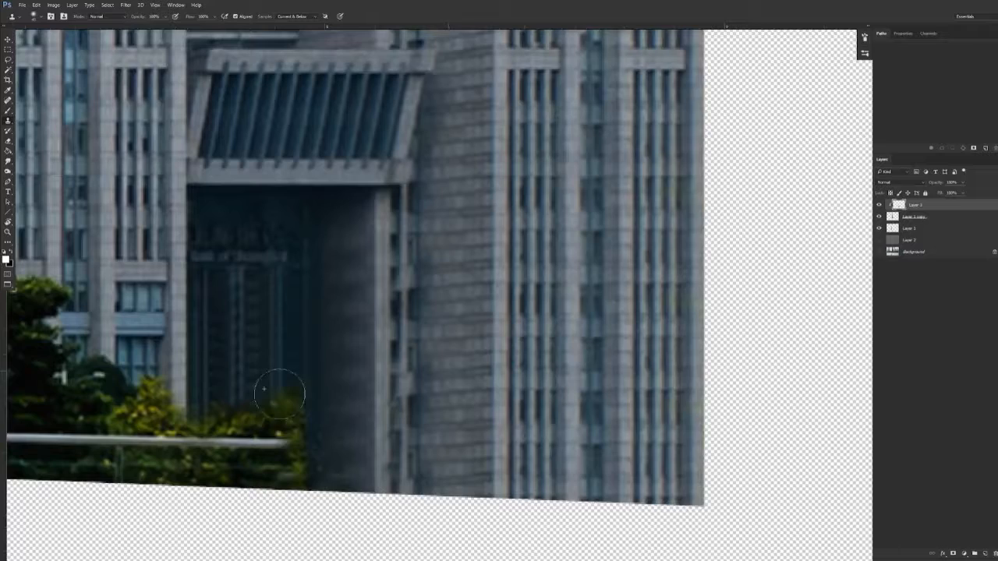
left_click_drag(353, 414, 441, 342)
mouse_move(277, 337)
left_mouse_down()
mouse_move(372, 320)
mouse_move(350, 342)
mouse_move(354, 351)
mouse_move(390, 347)
mouse_move(393, 401)
mouse_move(334, 410)
mouse_move(289, 364)
mouse_move(266, 396)
mouse_move(348, 369)
mouse_move(351, 398)
left_mouse_up()
Clone the stone columns and tall blue window adjoining the entrance down over the trees and railing
left_click_drag(280, 359, 588, 392)
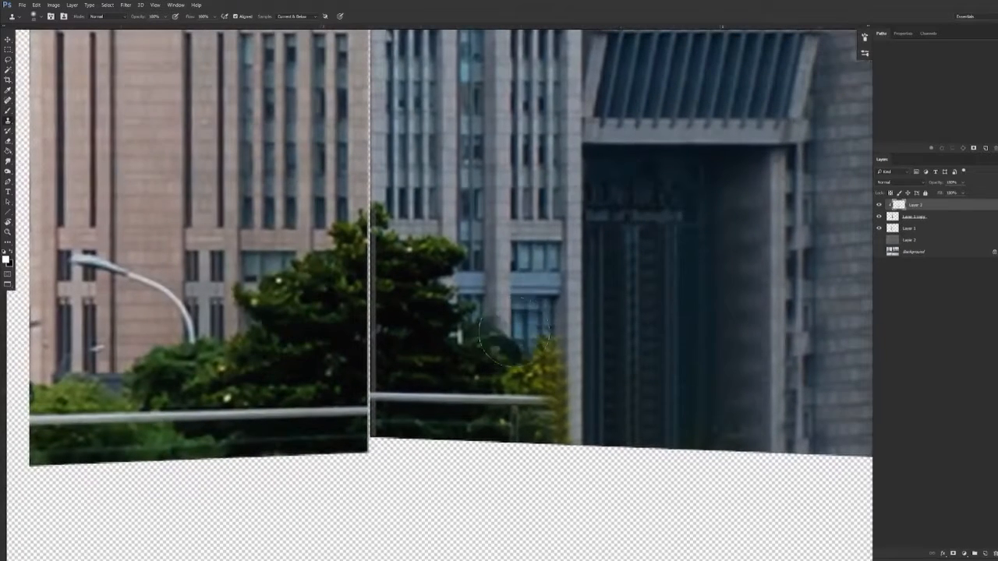
mouse_move(499, 357)
left_mouse_down()
mouse_move(516, 376)
mouse_move(515, 392)
mouse_move(550, 387)
mouse_move(522, 428)
mouse_move(559, 434)
left_mouse_up()
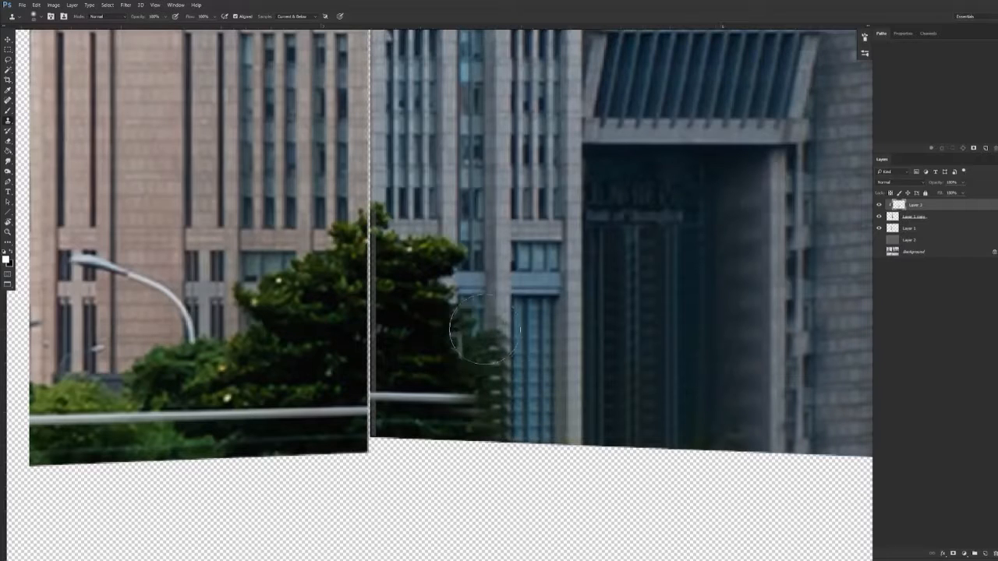
mouse_move(485, 337)
left_mouse_down()
mouse_move(472, 344)
mouse_move(494, 374)
mouse_move(471, 394)
mouse_move(468, 421)
mouse_move(504, 400)
mouse_move(491, 437)
left_mouse_up()
Clone the window strips and stone columns over the last trees and railing along the right face's inner edge
left_click_drag(521, 401, 382, 402)
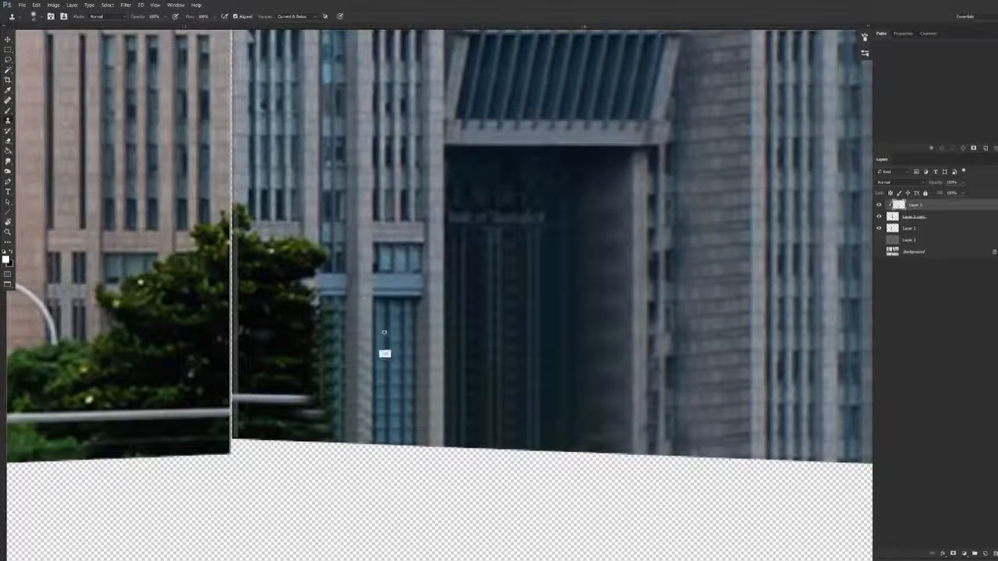
left_click(322, 177, "alt")
left_click(329, 270)
left_click(333, 273, "alt")
mouse_move(305, 271)
left_mouse_down()
mouse_move(264, 252)
mouse_move(301, 255)
mouse_move(285, 242)
mouse_move(234, 277)
mouse_move(297, 269)
mouse_move(293, 261)
mouse_move(326, 251)
mouse_move(286, 316)
mouse_move(332, 285)
mouse_move(297, 366)
mouse_move(308, 382)
mouse_move(309, 398)
mouse_move(300, 393)
mouse_move(336, 406)
mouse_move(334, 466)
mouse_move(303, 447)
mouse_move(227, 348)
mouse_move(242, 370)
mouse_move(227, 421)
mouse_move(287, 449)
left_mouse_up()
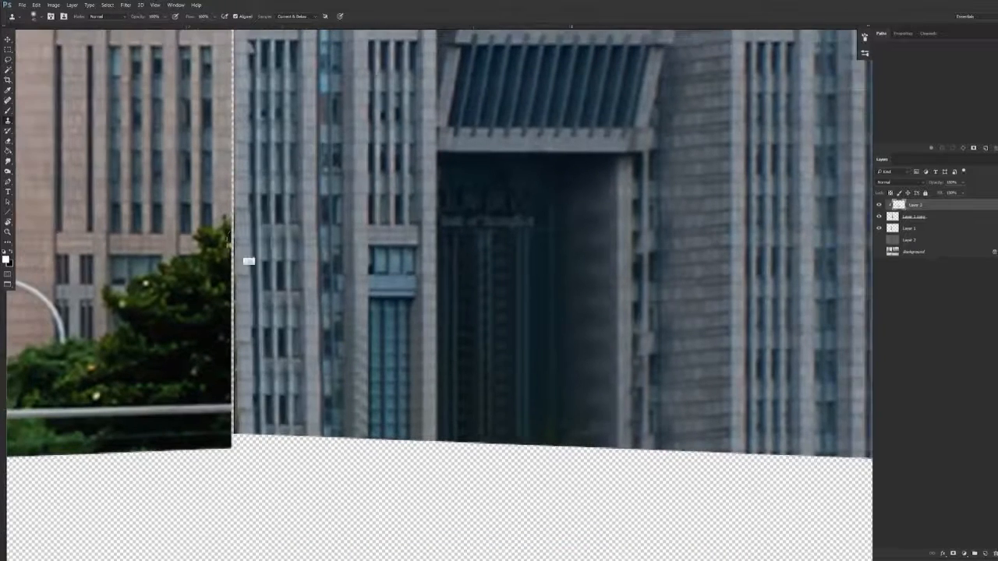
left_click(246, 221, "alt")
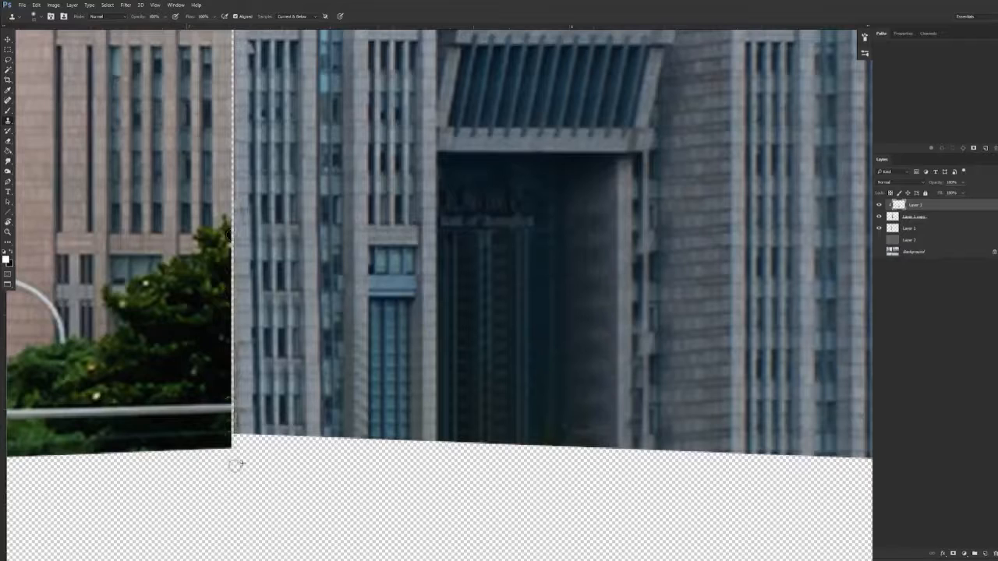
Smudge the cloned interior of the dark entrance to blend its repeated detail into smooth vertical streaks
key("v")
left_click_drag(431, 407, 404, 401)
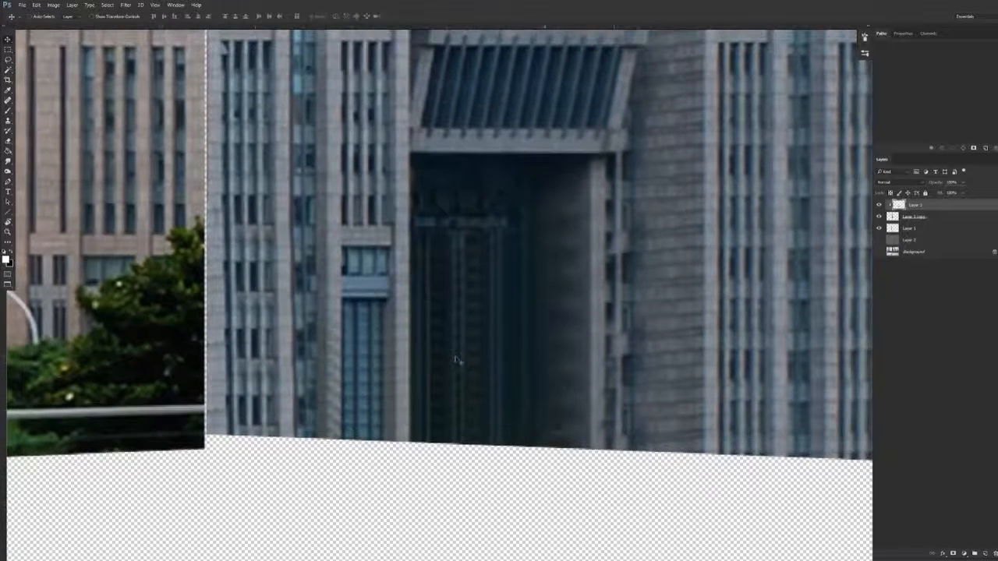
left_click_drag(454, 356, 382, 248)
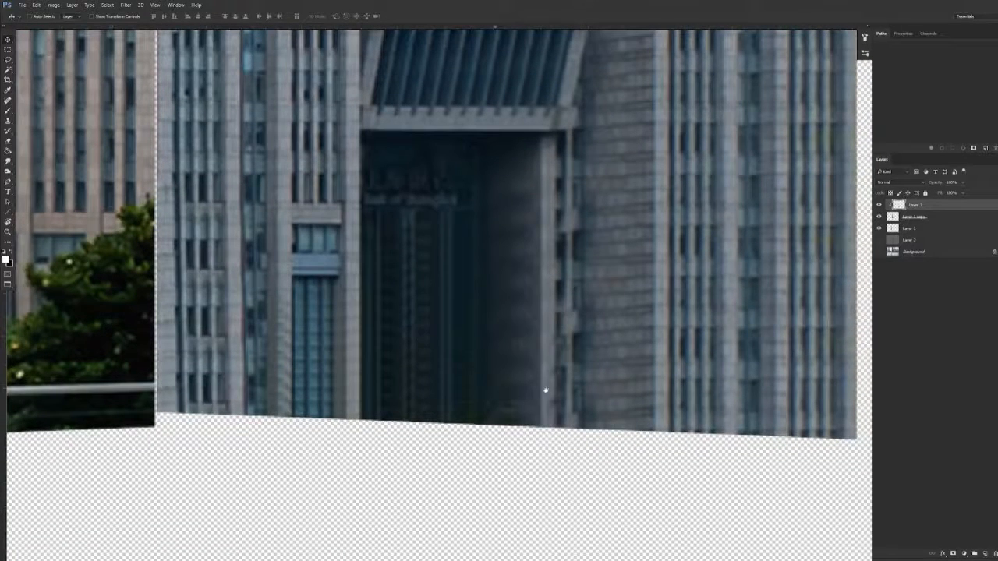
left_click_drag(546, 388, 523, 421)
key("r")
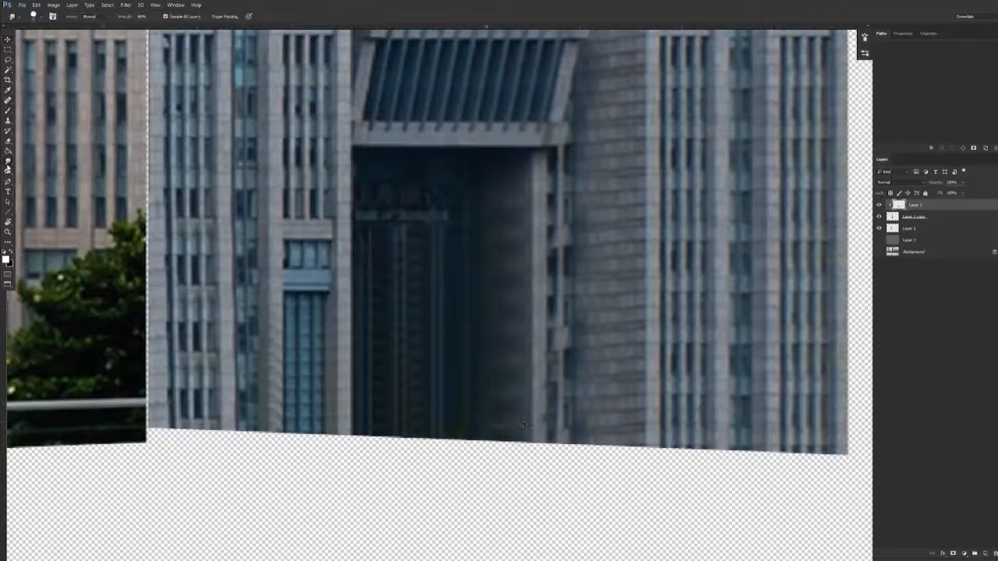
left_click_drag(426, 258, 411, 269)
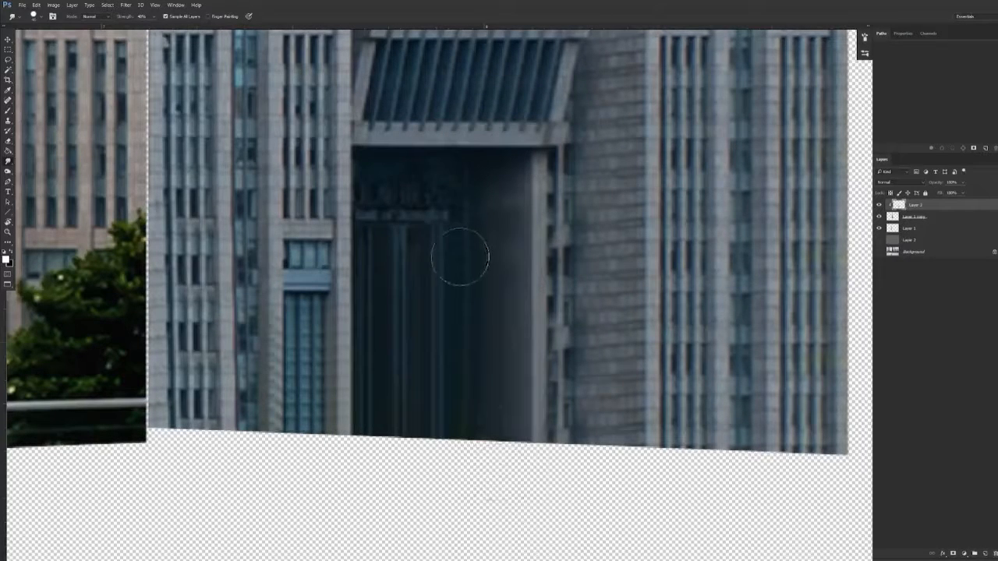
mouse_move(514, 276)
left_mouse_down()
mouse_move(392, 267)
mouse_move(406, 240)
mouse_move(378, 251)
left_mouse_up()
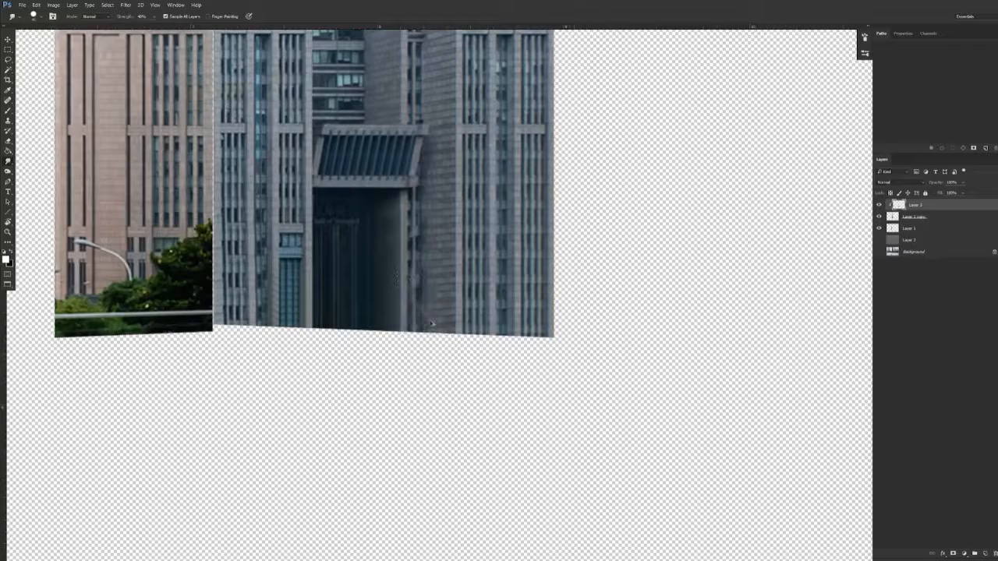
Create an empty layer above Layer 1 and clip it to the left face
scroll(442, 324, "up", 3)
key("v")
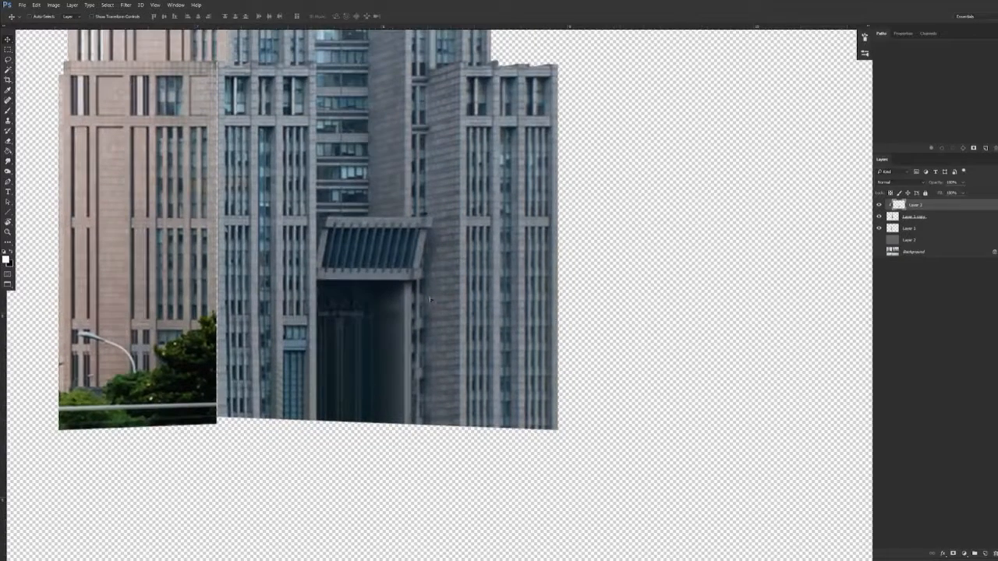
scroll(429, 310, "up", 2)
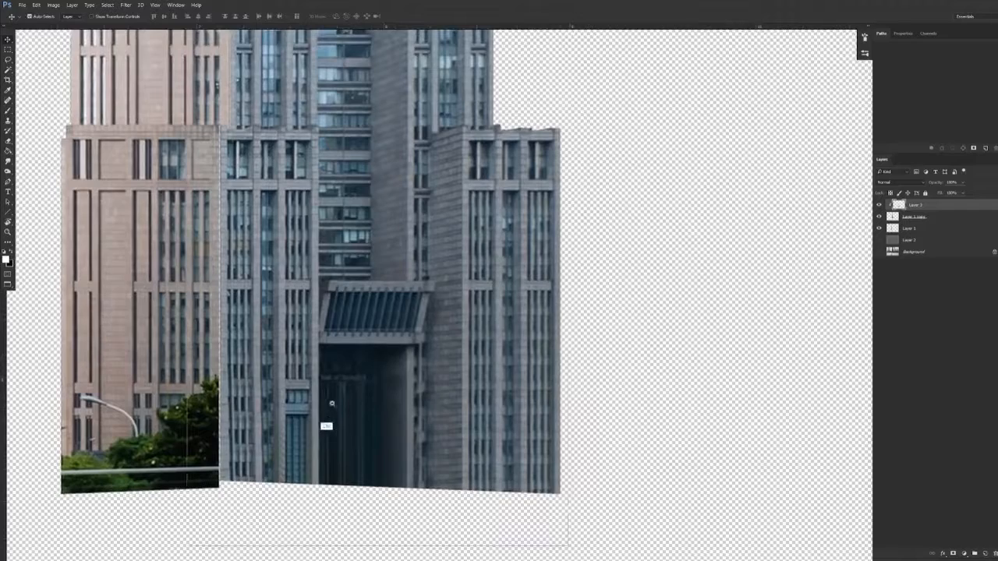
scroll(327, 413, "down", 2)
left_click(907, 228)
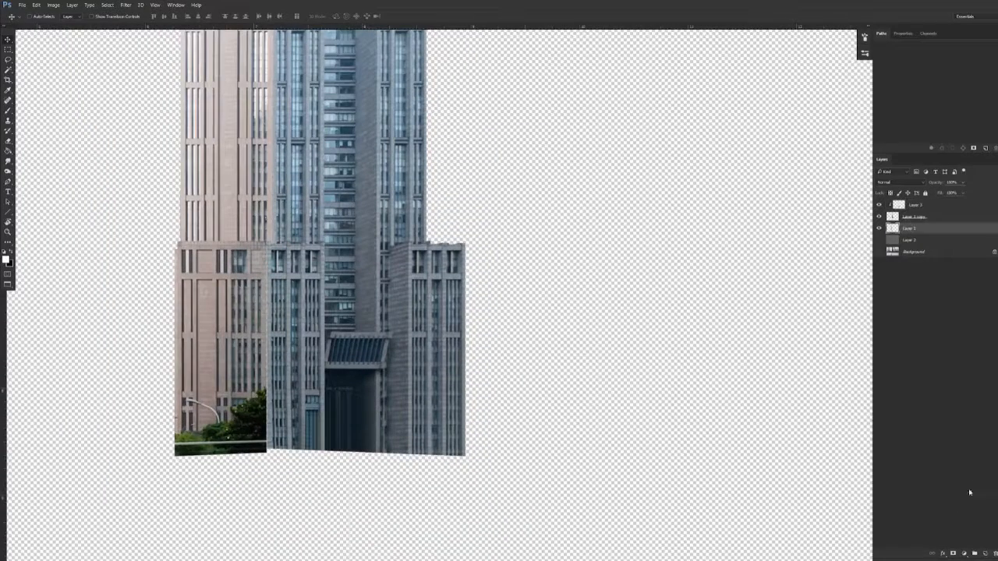
left_click(987, 553)
left_click(918, 233, "alt")
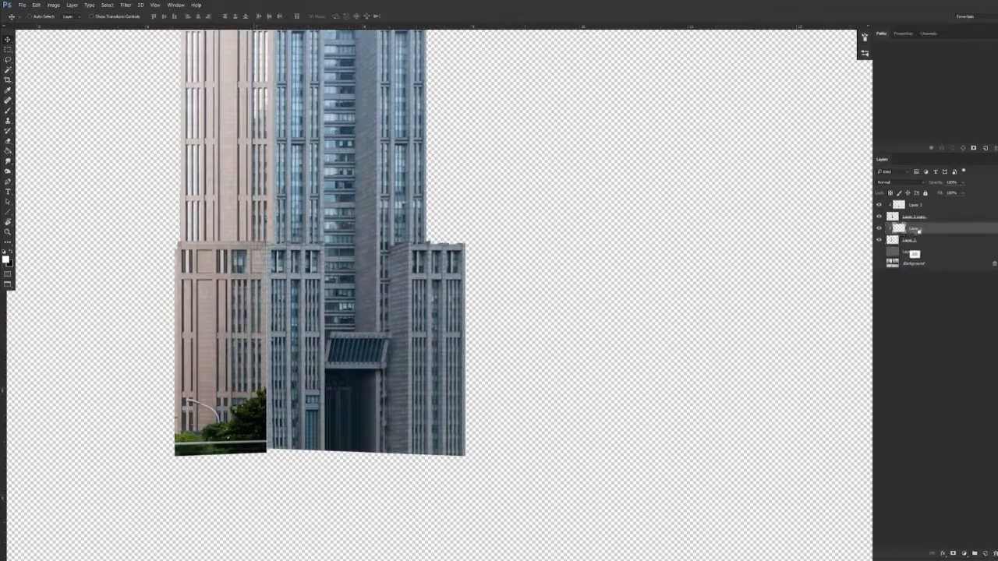
Clone the left face's window rows downward over the upper part of the large tree beside the inner edge
scroll(234, 398, "up", 7)
left_click_drag(290, 399, 390, 337)
scroll(390, 331, "up", 5)
key("s")
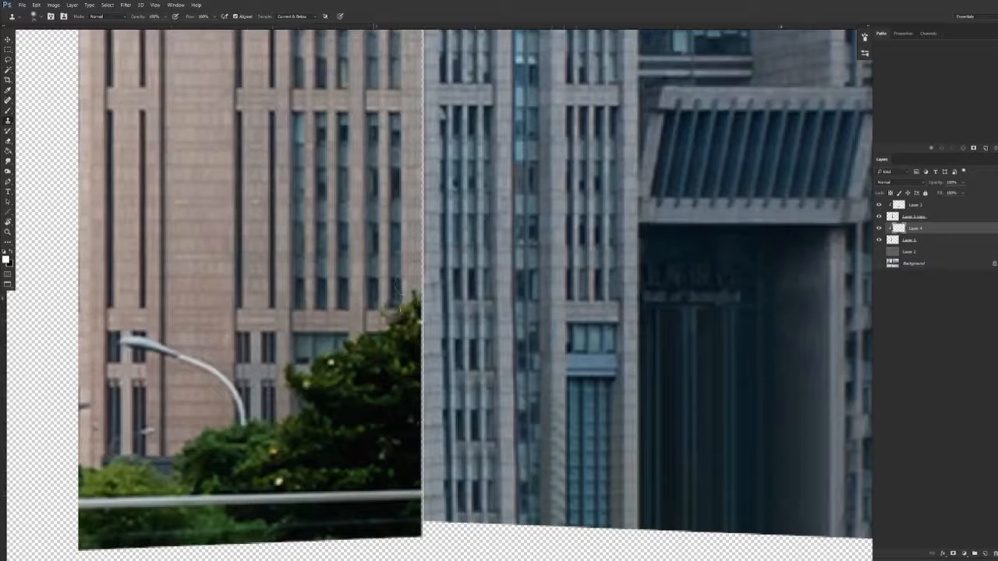
mouse_move(392, 311)
left_mouse_down()
mouse_move(401, 318)
mouse_move(411, 305)
mouse_move(379, 358)
left_mouse_up()
left_click(341, 323, "alt")
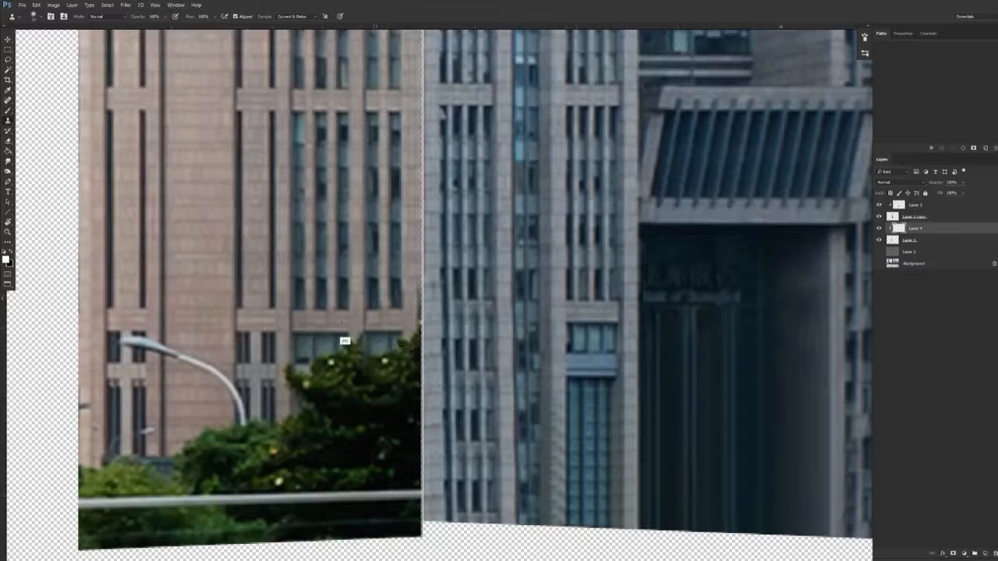
left_click(310, 343, "alt")
mouse_move(314, 350)
left_mouse_down()
mouse_move(404, 349)
mouse_move(321, 363)
mouse_move(306, 387)
mouse_move(295, 458)
left_mouse_up()
left_click_drag(341, 382, 396, 427)
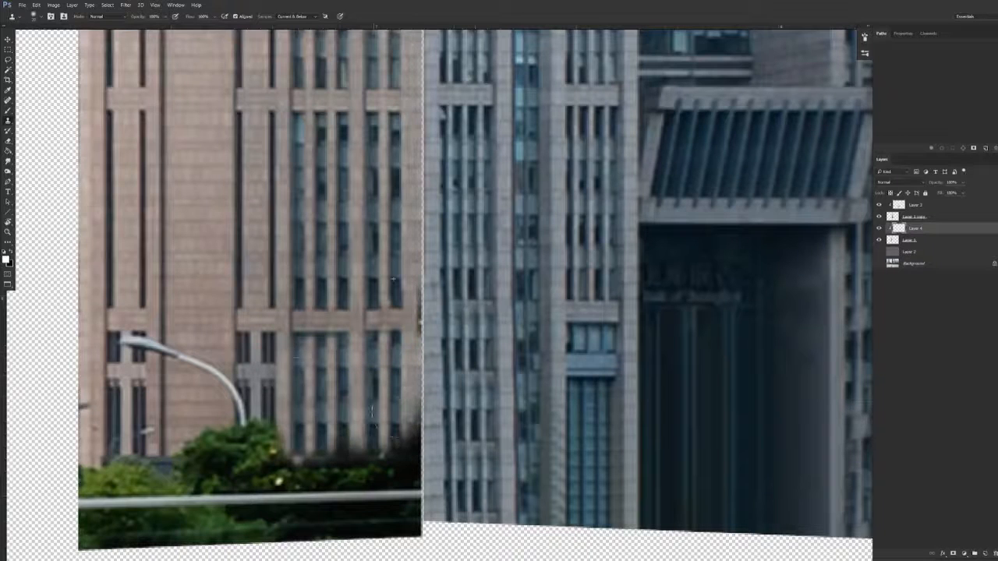
Clean up the left face's inner edge and clone the windows over the remaining tree and railing down to the base
right_click(430, 305, "alt")
left_click_drag(418, 299, 419, 326)
right_click(299, 399, "alt")
mouse_move(300, 464)
left_mouse_down()
mouse_move(311, 503)
mouse_move(357, 474)
mouse_move(396, 502)
left_mouse_up()
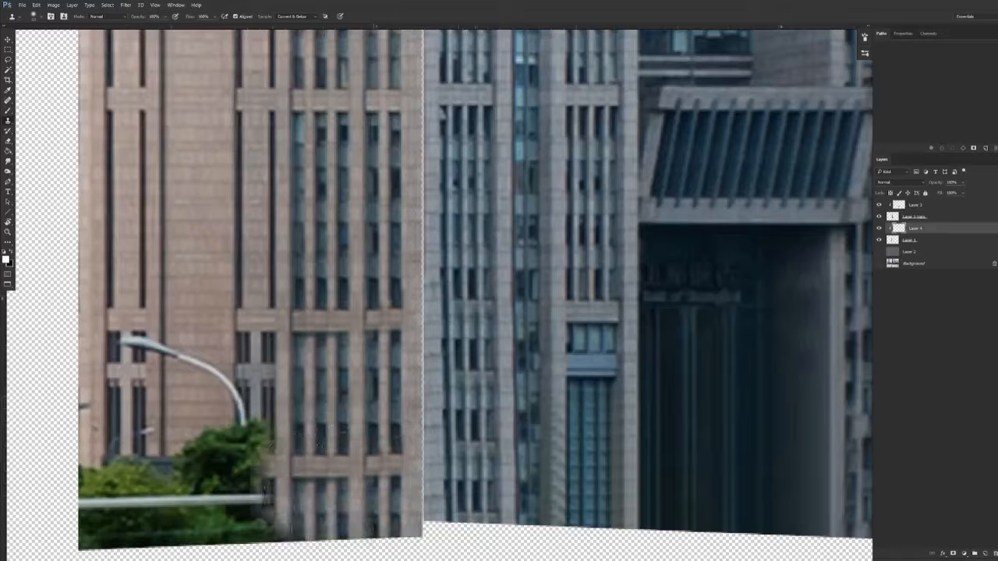
left_click_drag(339, 454, 447, 369)
Clone the left face's narrow paired windows downward over the lamp post, bush and railing beside the plain central wall
left_click_drag(367, 337, 378, 269)
right_click(381, 269, "alt")
left_click(332, 237, "alt")
mouse_move(336, 300)
left_mouse_down()
mouse_move(340, 373)
mouse_move(366, 351)
mouse_move(387, 351)
mouse_move(367, 403)
mouse_move(337, 426)
left_mouse_up()
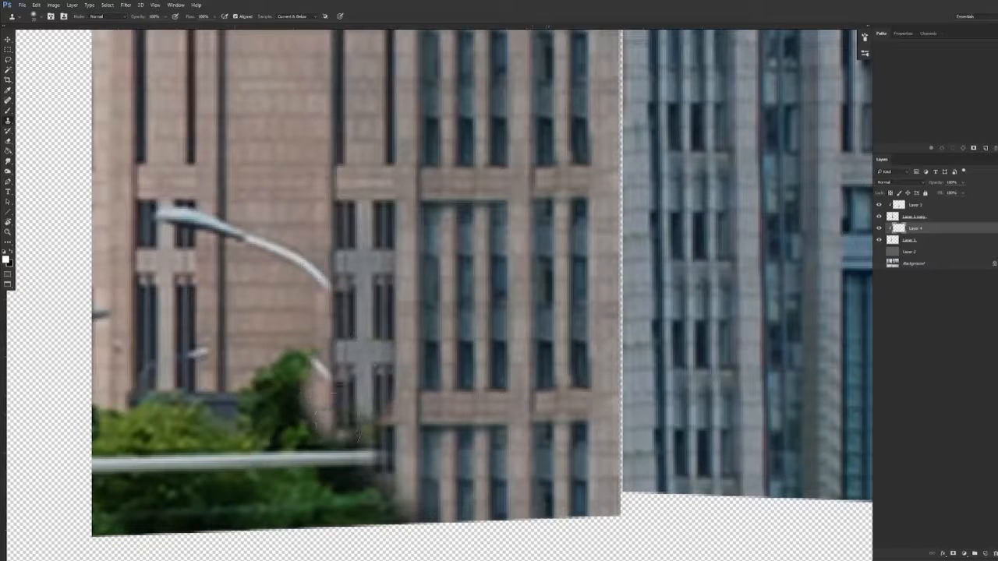
mouse_move(366, 377)
left_mouse_down()
mouse_move(343, 468)
mouse_move(390, 530)
mouse_move(327, 506)
left_mouse_up()
Clone out the street lamp's arm and head and the small lamp over the left face's windows
mouse_move(225, 205)
left_mouse_down()
mouse_move(191, 226)
mouse_move(220, 230)
mouse_move(192, 234)
mouse_move(260, 262)
mouse_move(339, 282)
left_mouse_up()
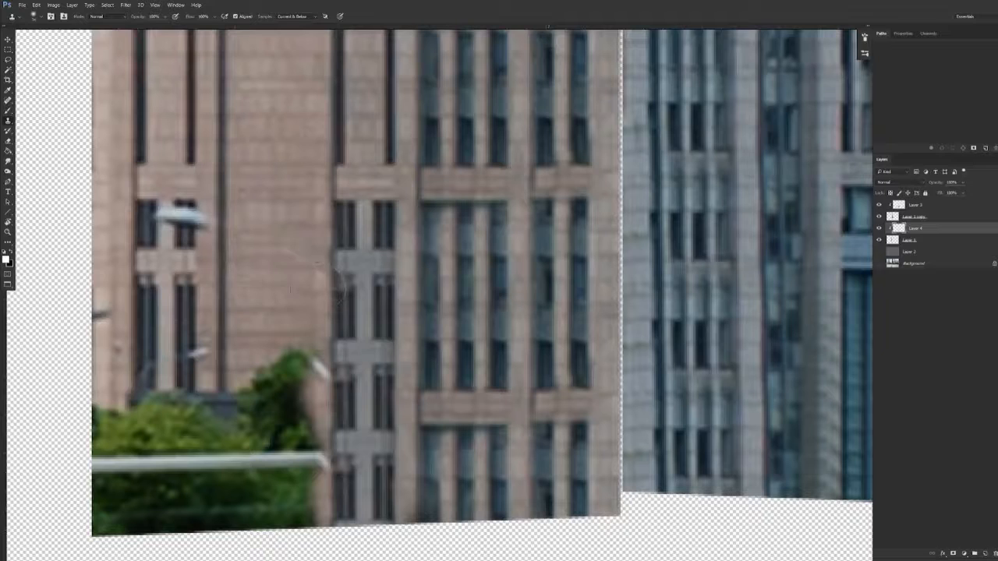
left_click_drag(199, 352, 152, 382)
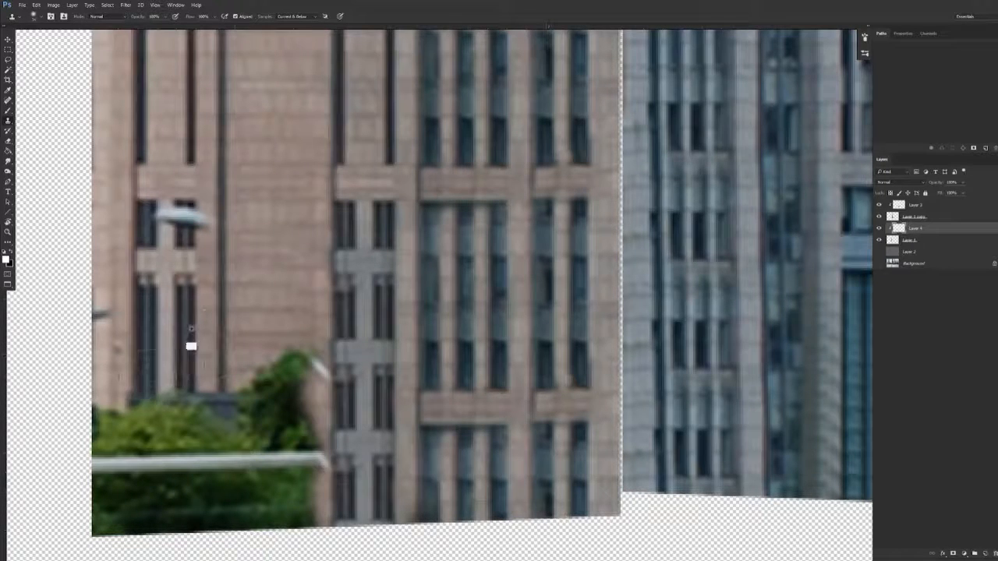
mouse_move(209, 224)
left_mouse_down()
mouse_move(181, 220)
mouse_move(186, 238)
mouse_move(145, 206)
left_mouse_up()
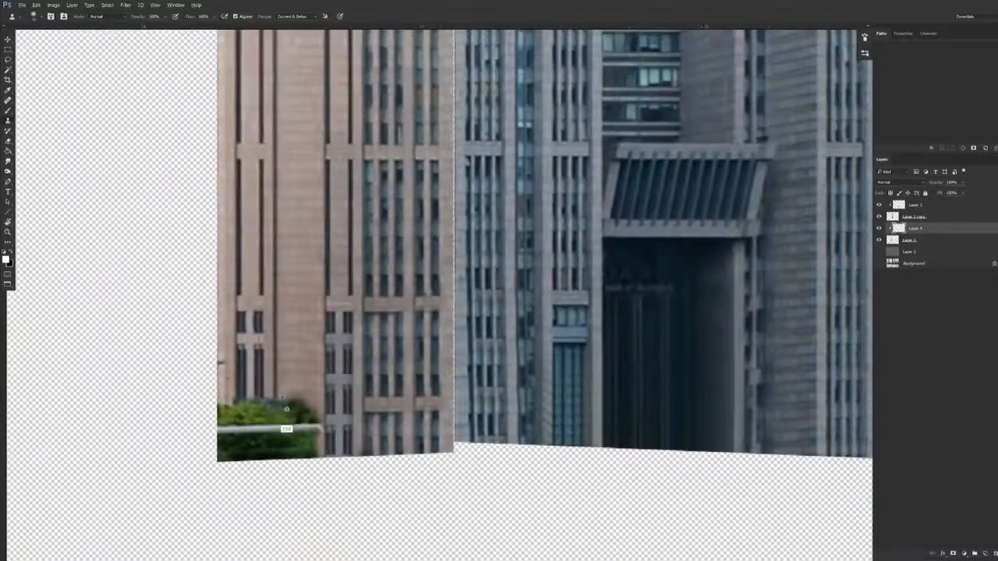
Clone facade over the last bushes and railing at the left face's base and remove the dark marks along its outer edge
scroll(315, 400, "down", 3)
mouse_move(289, 413)
left_mouse_down()
mouse_move(239, 407)
mouse_move(274, 401)
mouse_move(304, 466)
mouse_move(224, 452)
left_mouse_up()
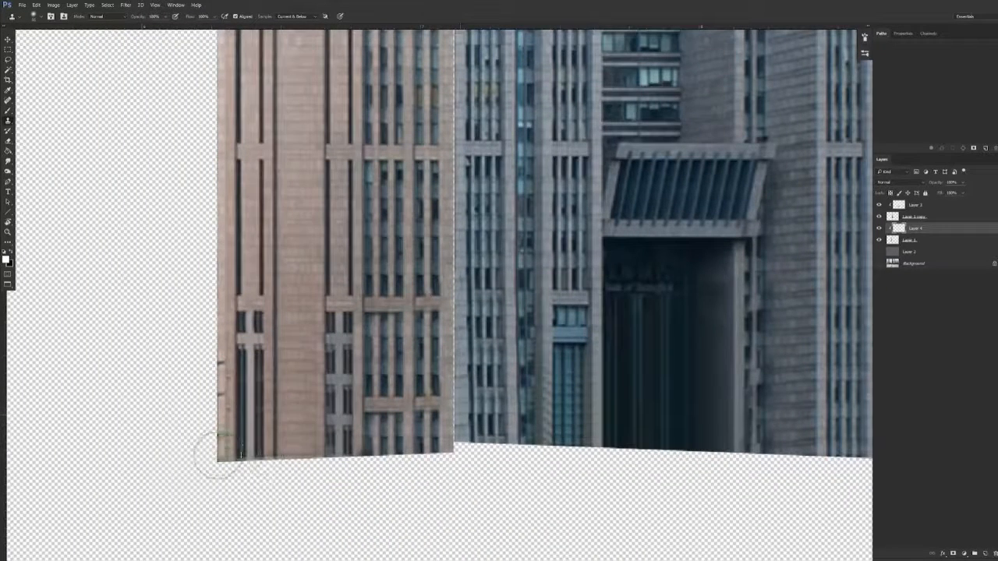
scroll(220, 390, "up", 3)
left_click(250, 480, "alt")
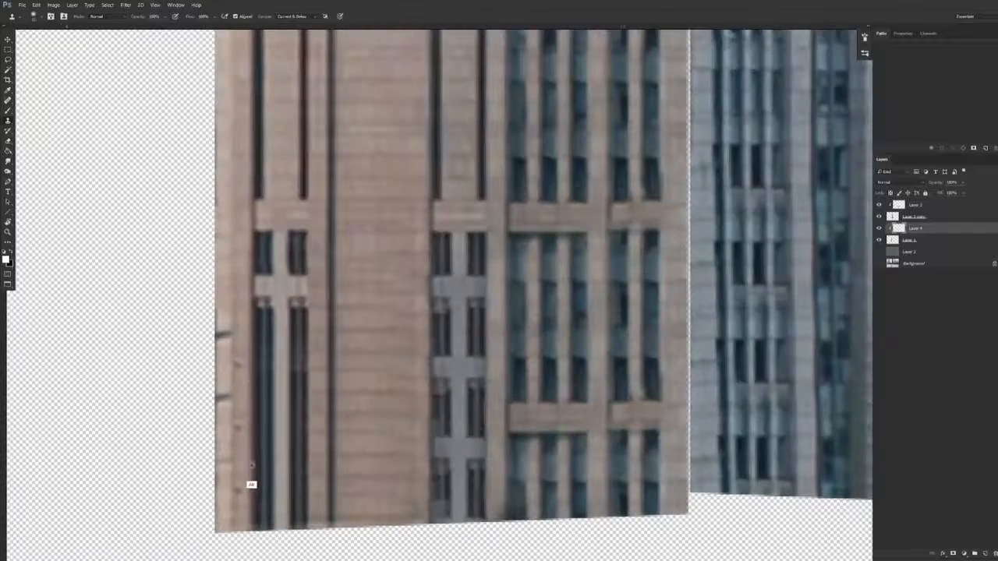
left_click_drag(251, 398, 216, 409)
mouse_move(228, 367)
left_mouse_down()
mouse_move(210, 360)
mouse_move(220, 345)
left_mouse_up()
Trim the uneven bottoms of Layer 1 and Layer 1 copy to a straight horizontal base using a rectangular selection, and deselect
scroll(334, 374, "down", 6)
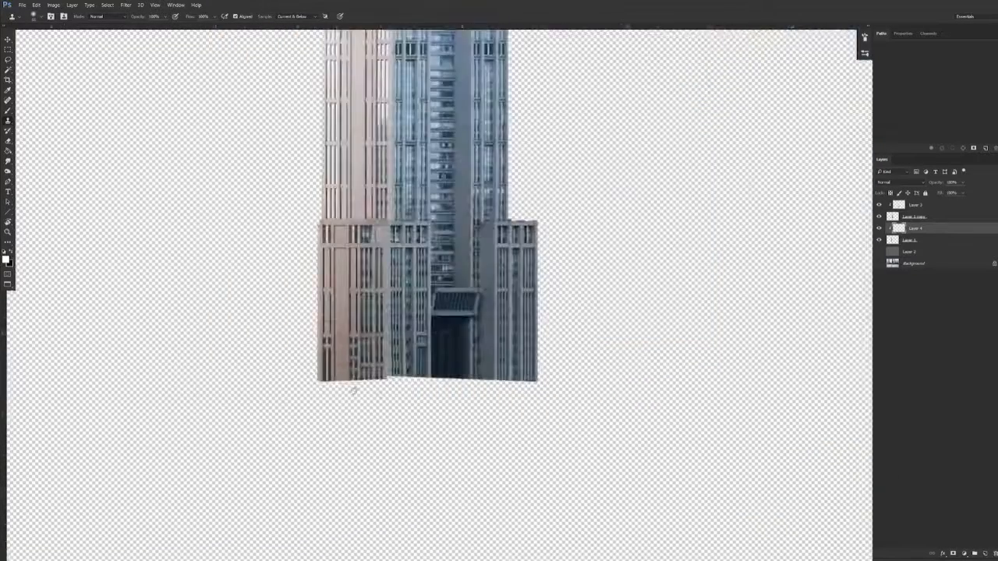
left_click_drag(332, 388, 292, 417)
scroll(293, 416, "up", 1)
scroll(307, 421, "down", 2)
left_click_drag(319, 372, 281, 440)
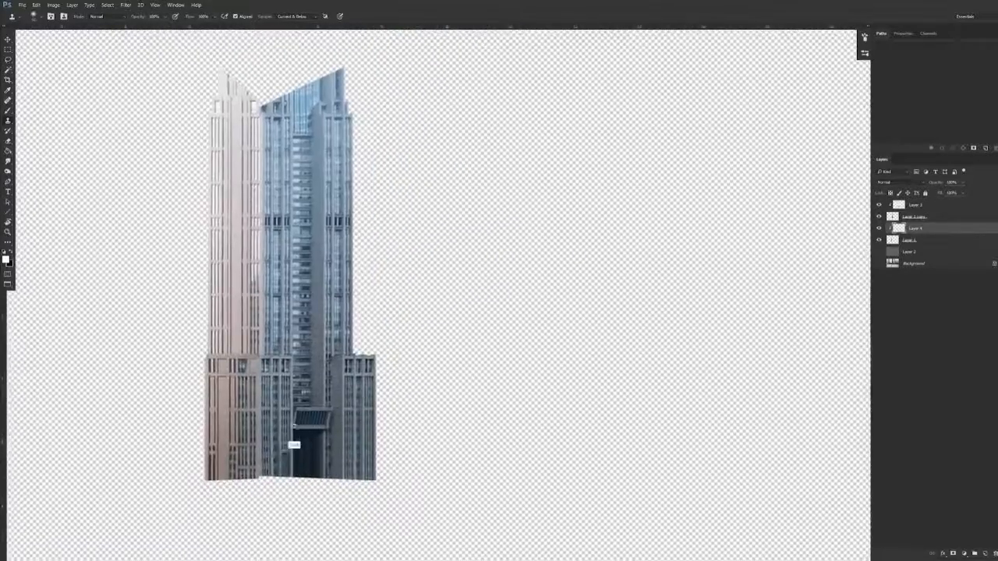
scroll(281, 433, "down", 1)
left_click(918, 241)
key("m")
left_click_drag(185, 493, 398, 467)
left_click(899, 217)
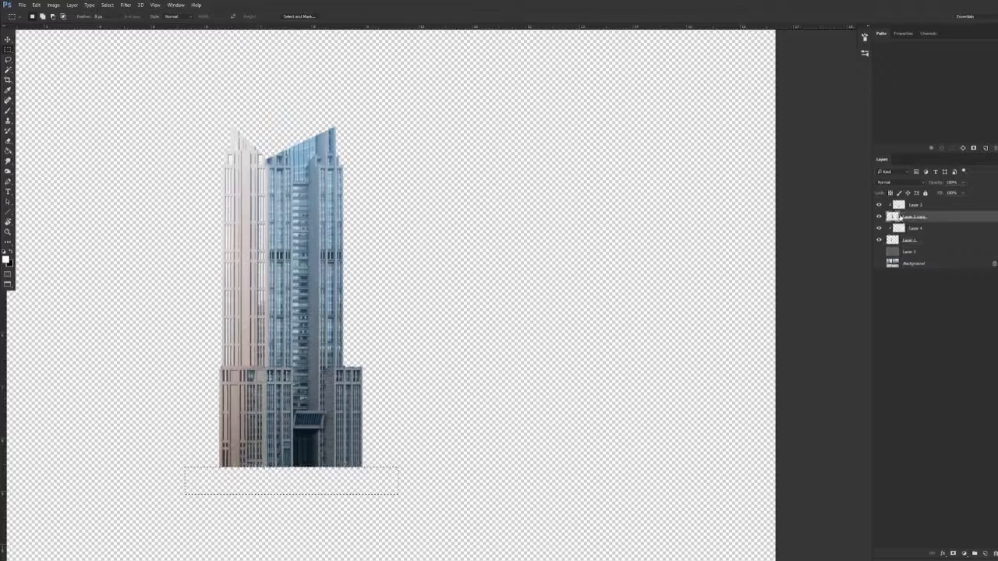
key("ctrl+d")
Merge each clipped retouch layer with its own face layer, leaving one layer per building face
key("v")
left_click_drag(340, 400, 407, 365)
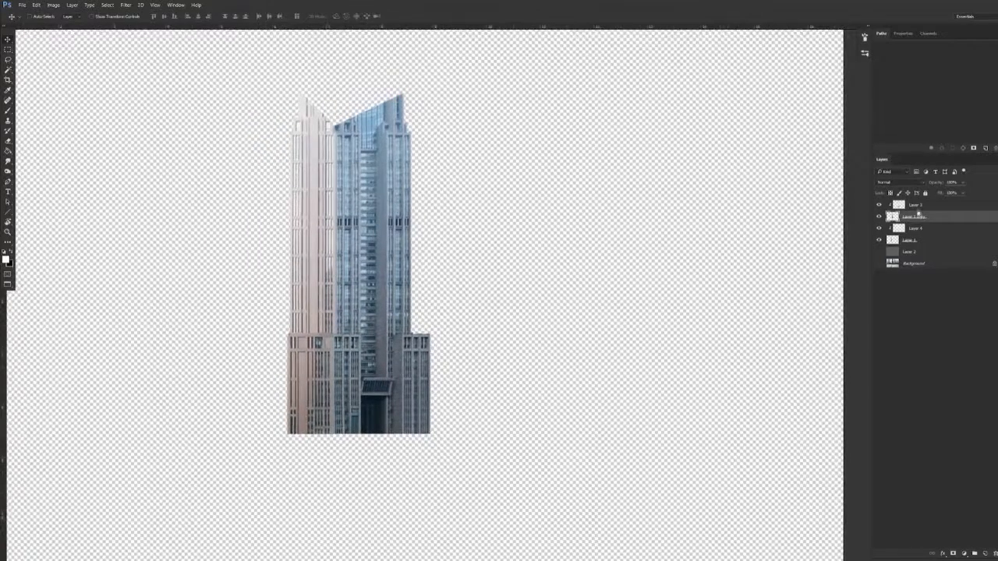
key("ctrl+e")
left_click(910, 227)
key("ctrl+e")
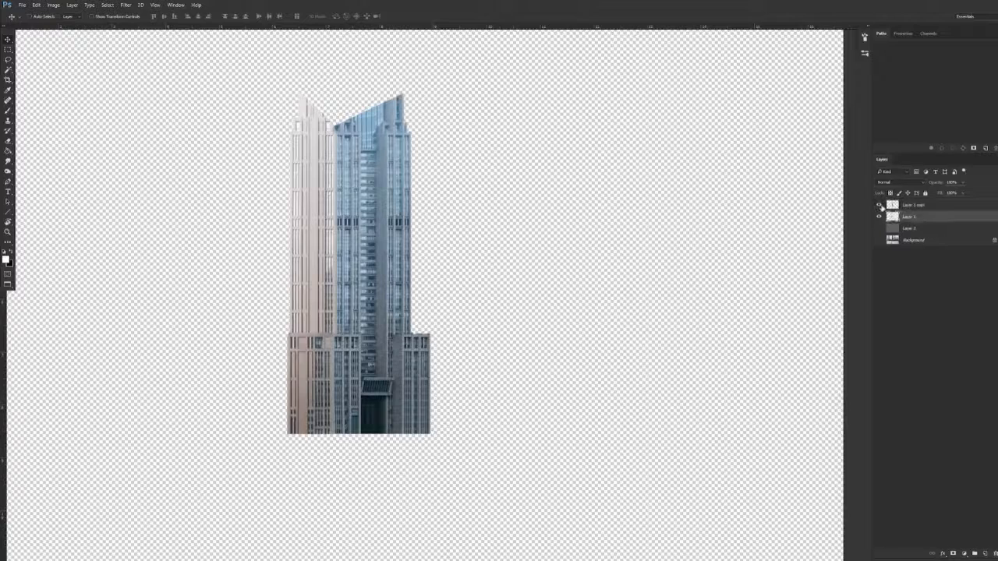
Rename the right and left face layers bldg_right and bldg_left, and convert each one to a smart object
left_click(906, 204)
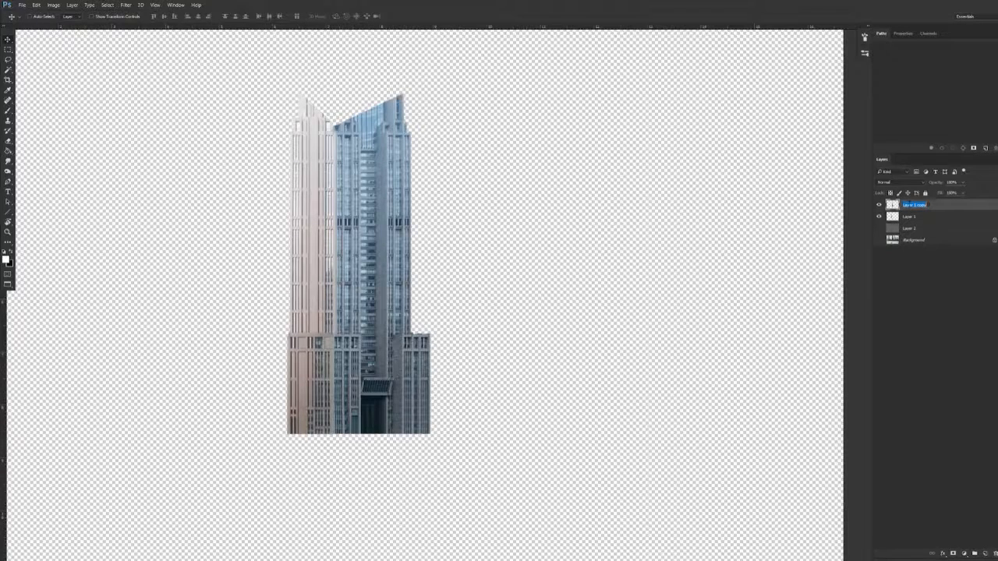
double_click(911, 217)
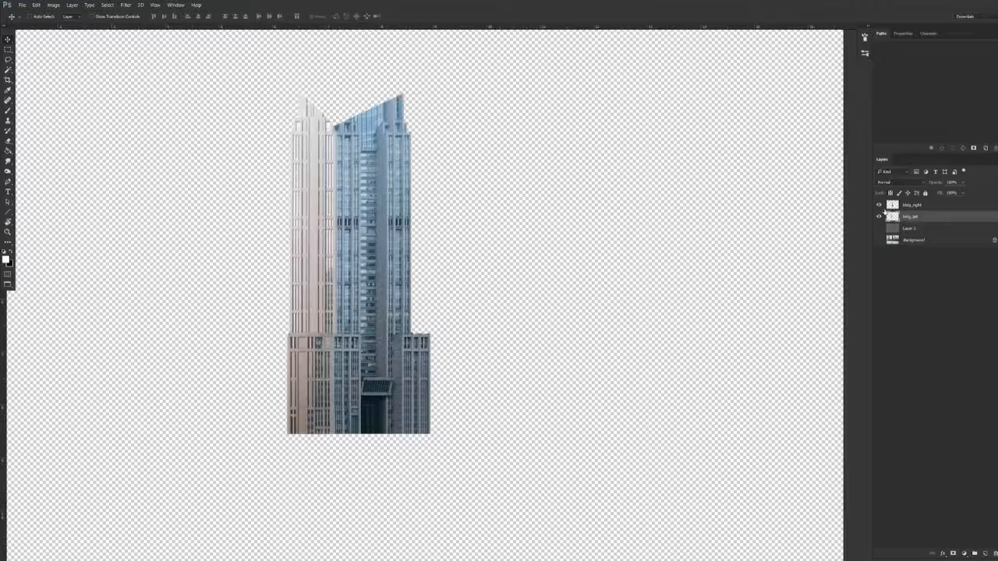
right_click(913, 217)
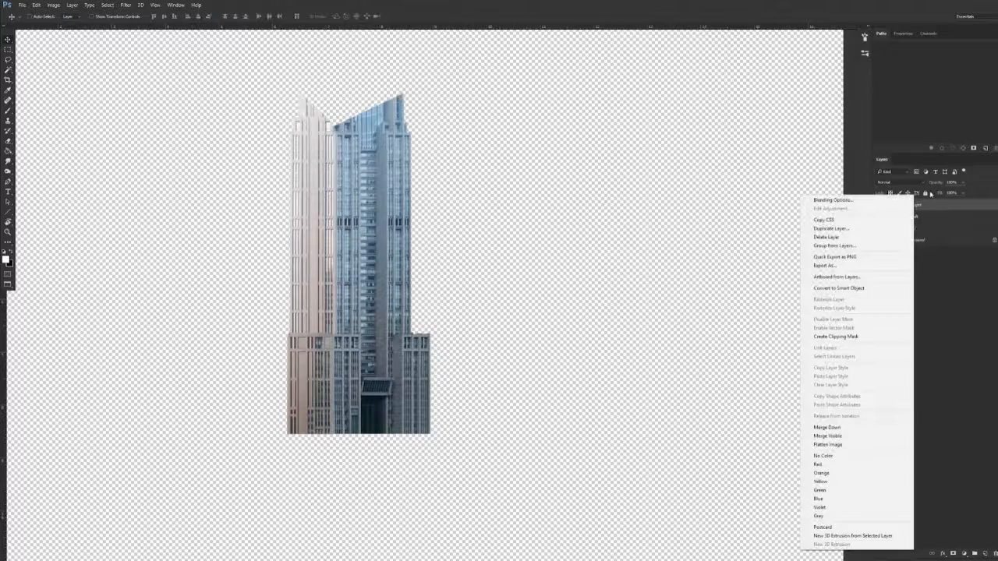
left_click(839, 288)
left_click(917, 218)
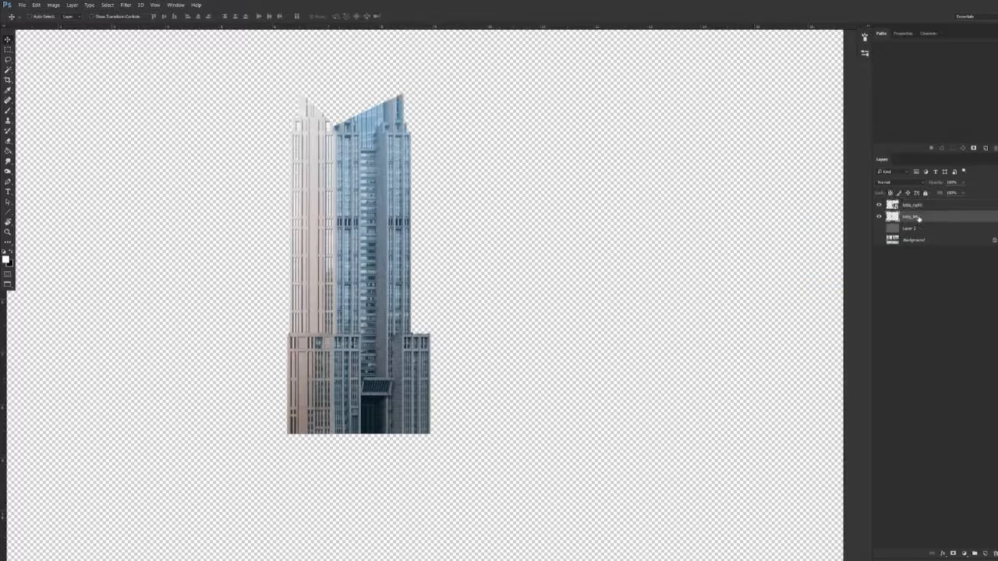
right_click(918, 218)
left_click(872, 289)
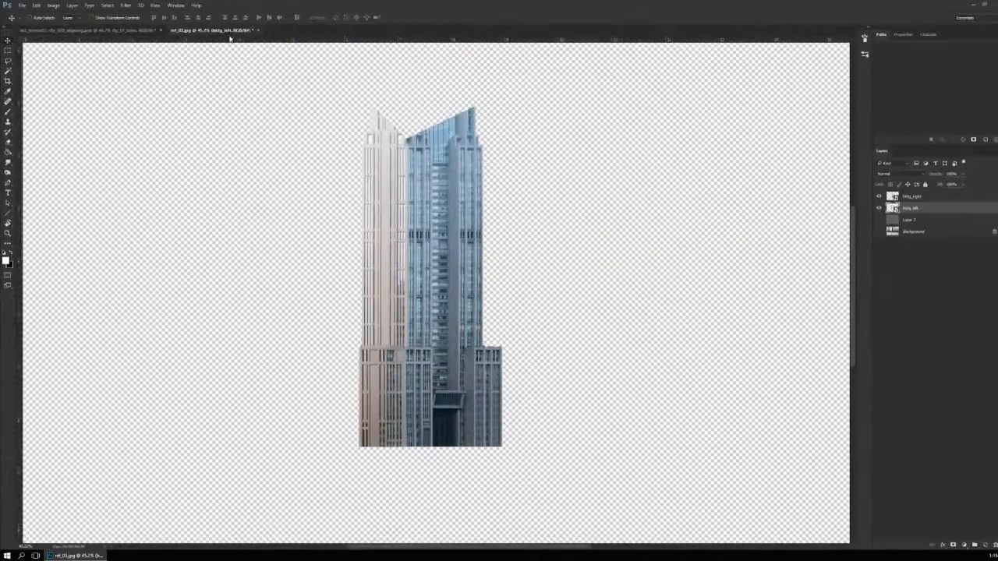
Copy bldg_right and bldg_left together into the city matte painting document, and close the source photo without saving
left_click_drag(229, 28, 196, 322)
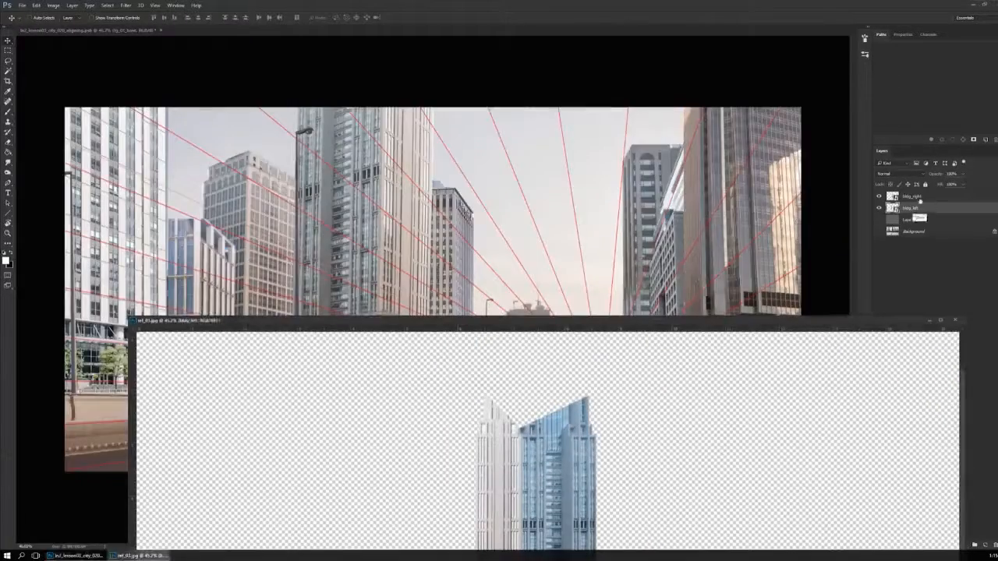
left_click_drag(572, 538, 497, 257)
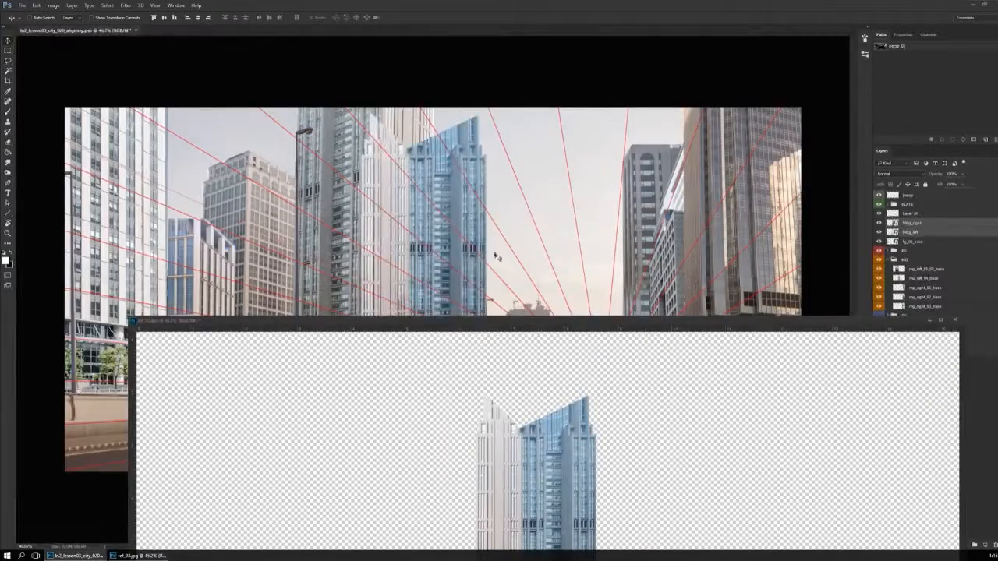
left_click(506, 391)
key("ctrl+w")
key("n")
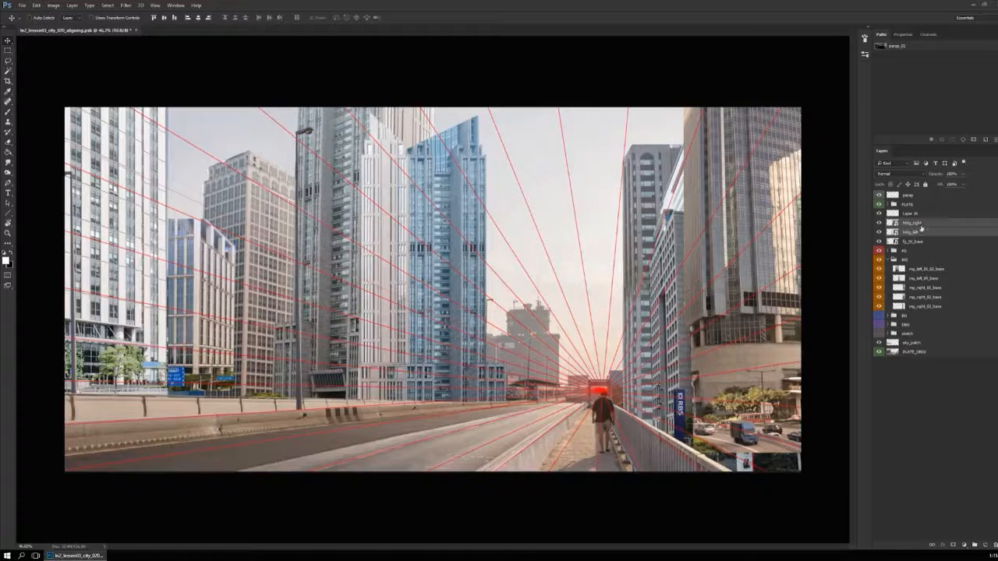
Move bldg_right and bldg_left beneath fg_01_base in the layer order, and shift the tower toward the gap at the road's far end
left_click_drag(931, 232, 929, 245)
left_click_drag(468, 385, 558, 356)
Flip both tower faces horizontally together and position them behind the road's far end, just beside the perspective vanishing point
key("ctrl+t")
right_click(526, 285)
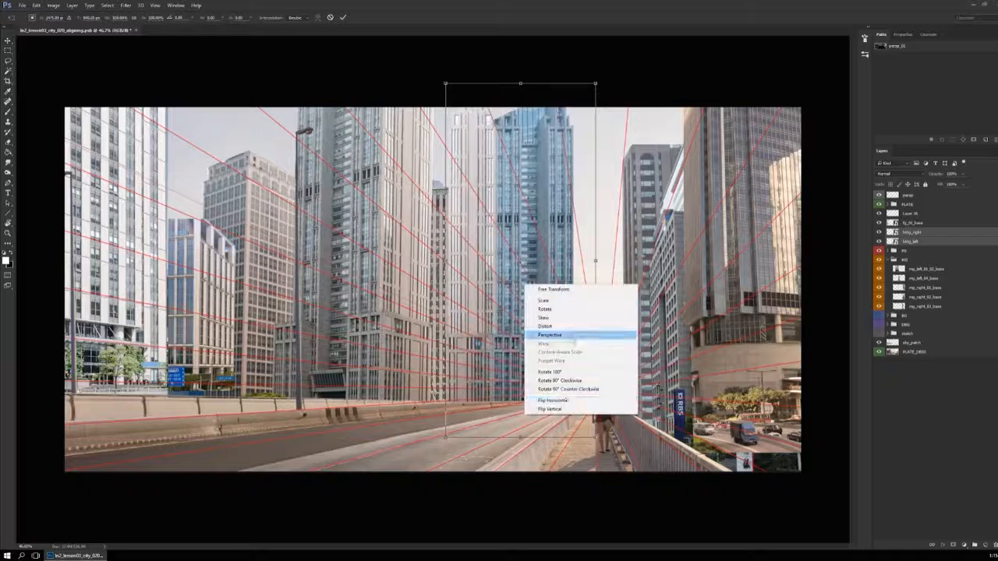
left_click(566, 400)
key("Return")
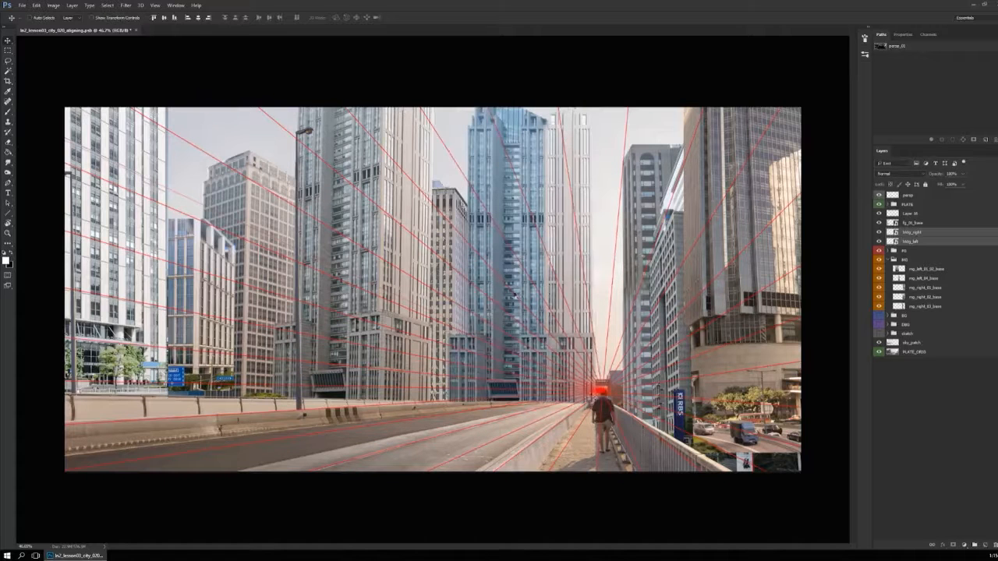
left_click_drag(640, 347, 611, 333)
left_click_drag(657, 382, 701, 381)
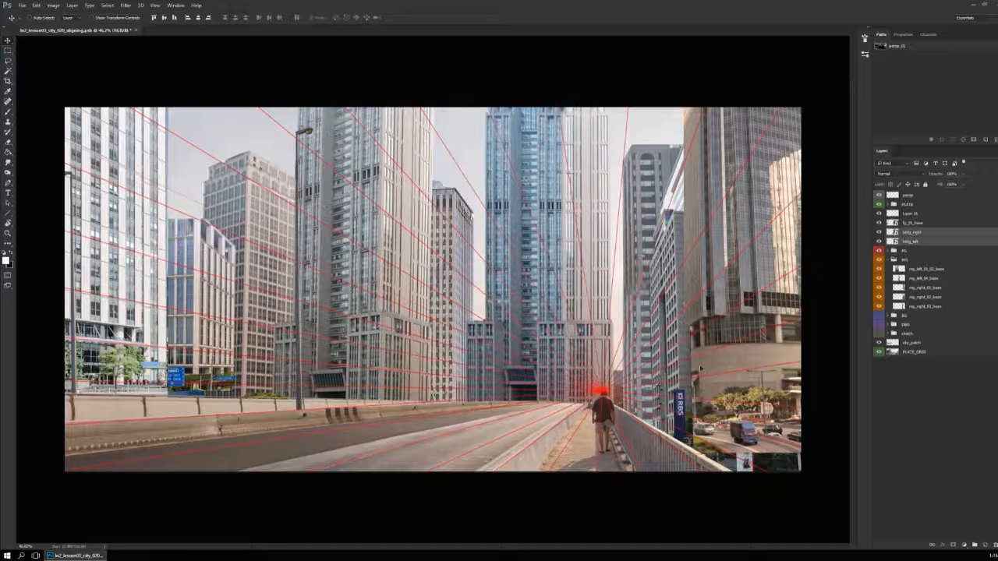